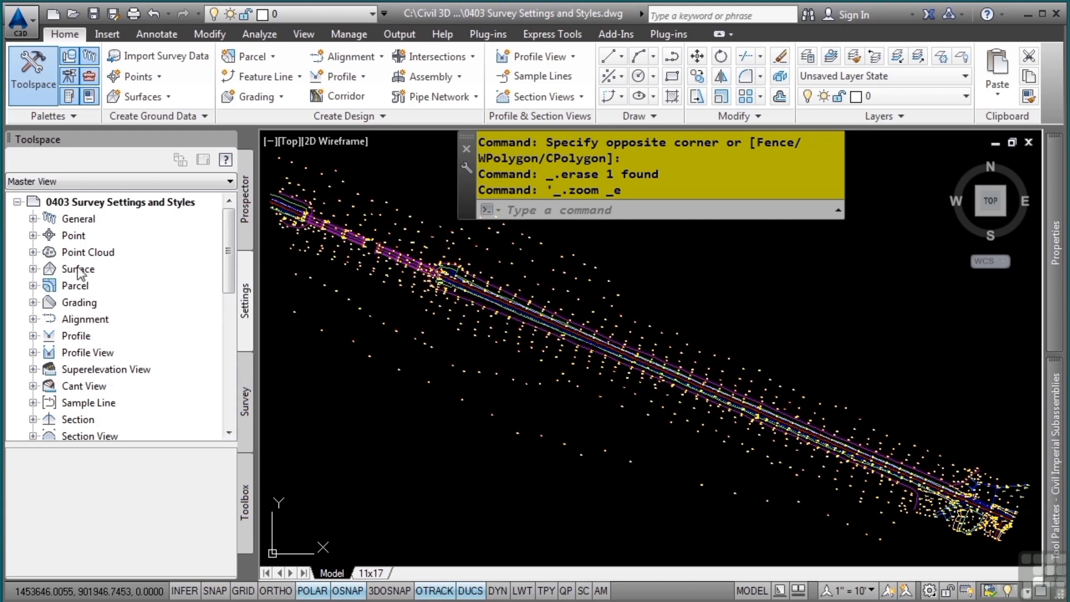
# Look over the description key sets in the Point settings and collapse the Point collection again
pyautogui.click(33, 235)
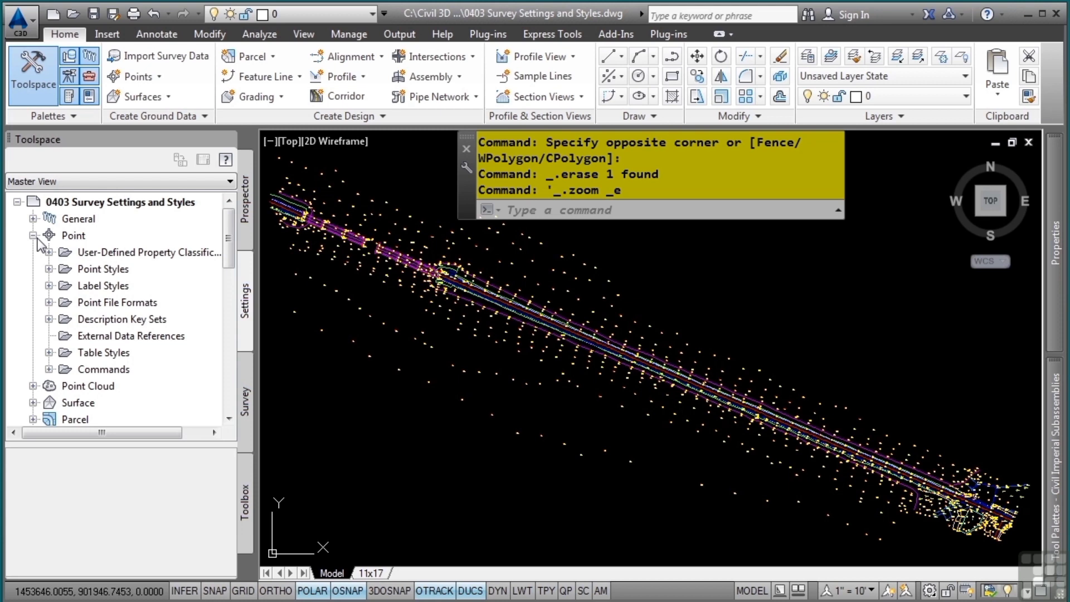
pyautogui.doubleClick(88, 321)
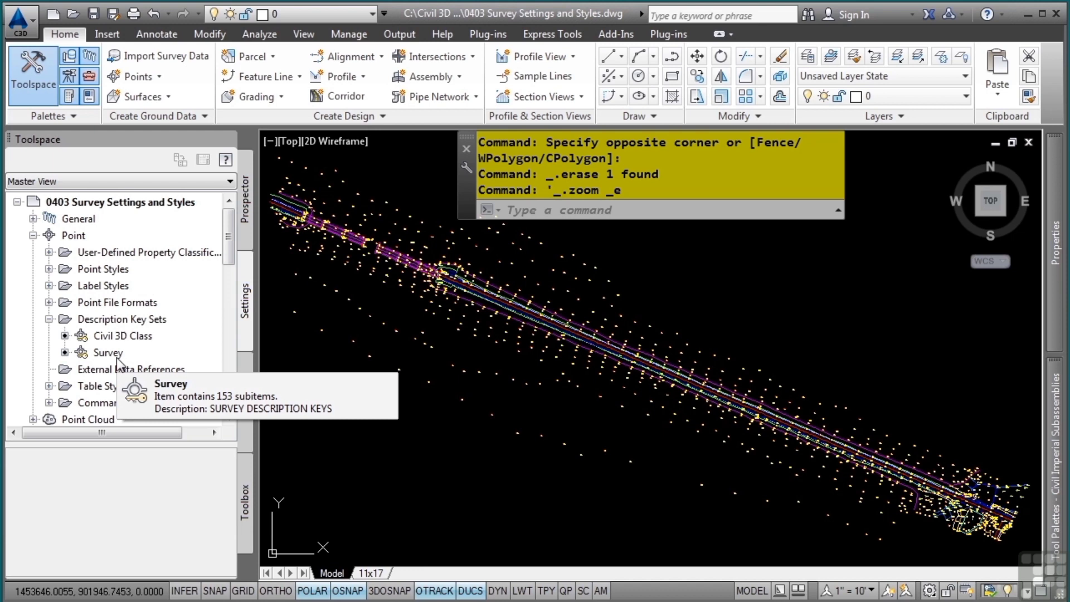
pyautogui.click(49, 319)
pyautogui.click(33, 235)
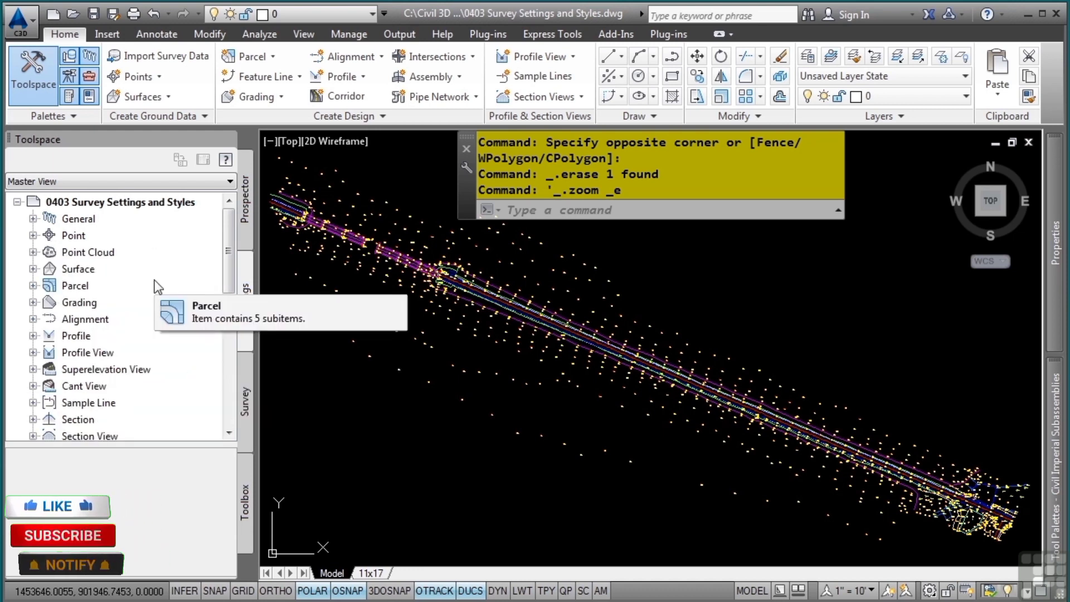
# List the figure styles in the Survey settings and examine the linework of the figures in the drawing
pyautogui.scroll(-1, 151, 281)
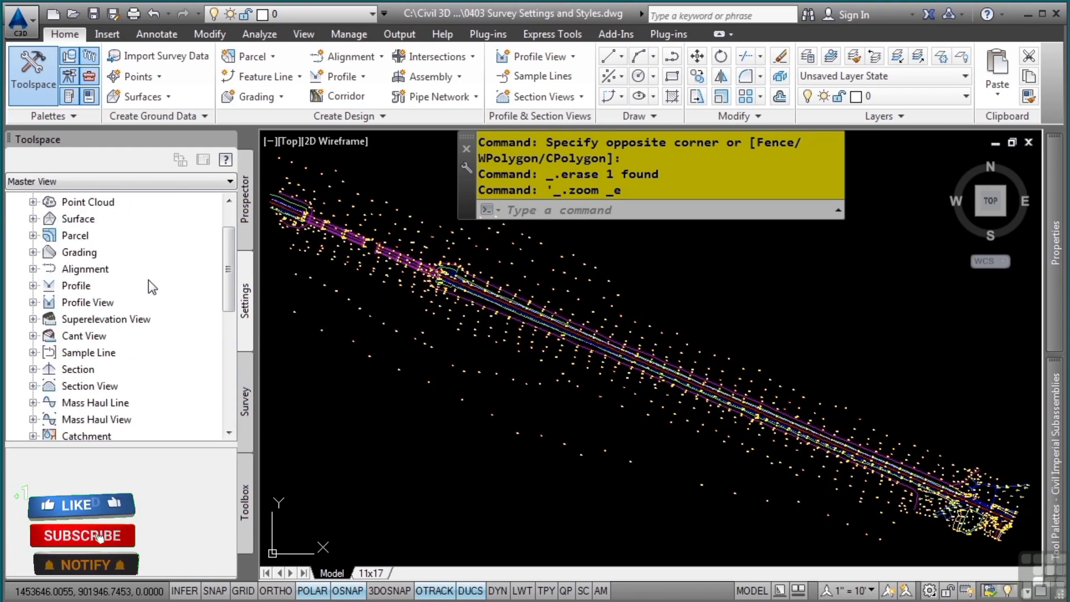
pyautogui.scroll(-3, 146, 284)
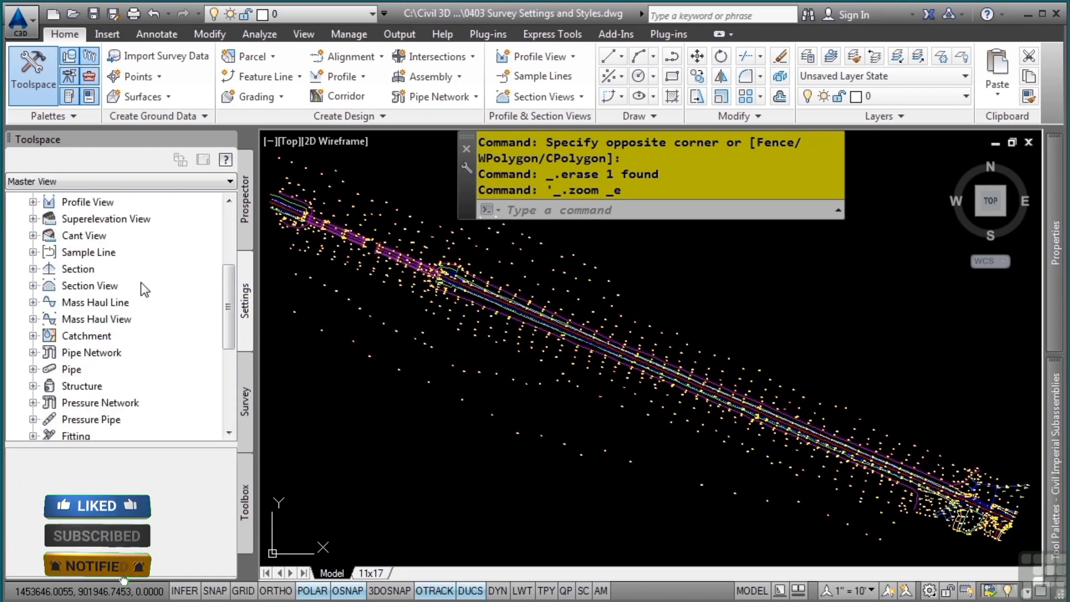
pyautogui.scroll(-3, 144, 286)
pyautogui.click(46, 353)
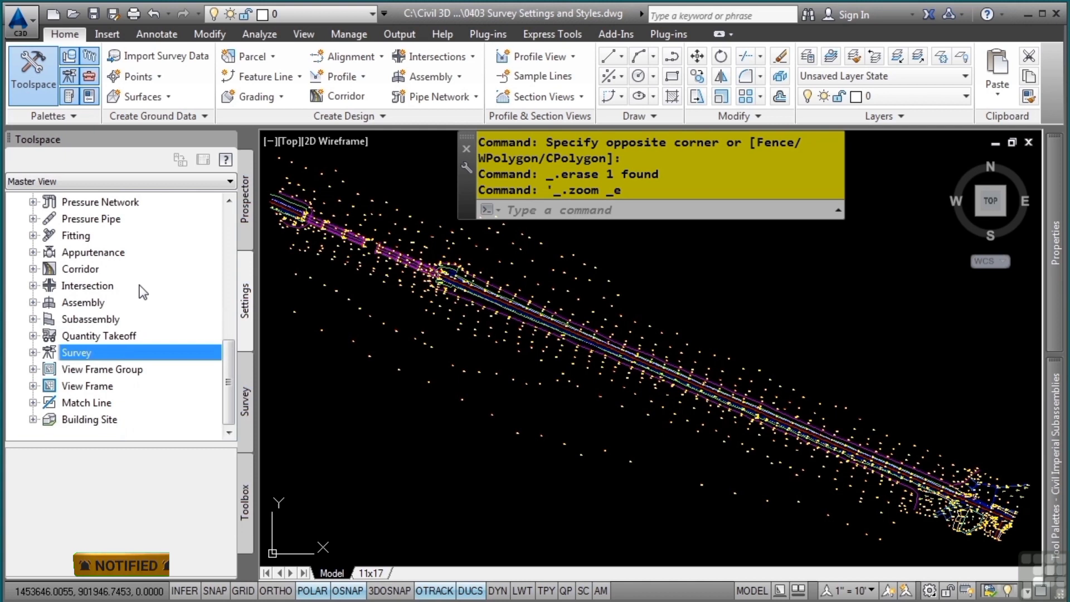
pyautogui.click(34, 352)
pyautogui.click(49, 385)
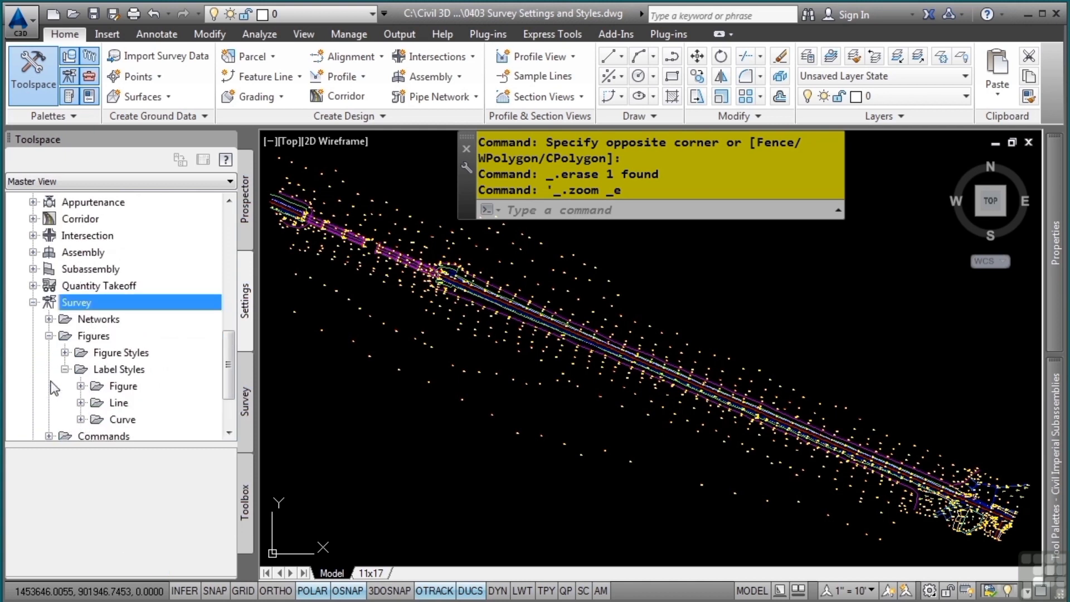
pyautogui.click(66, 369)
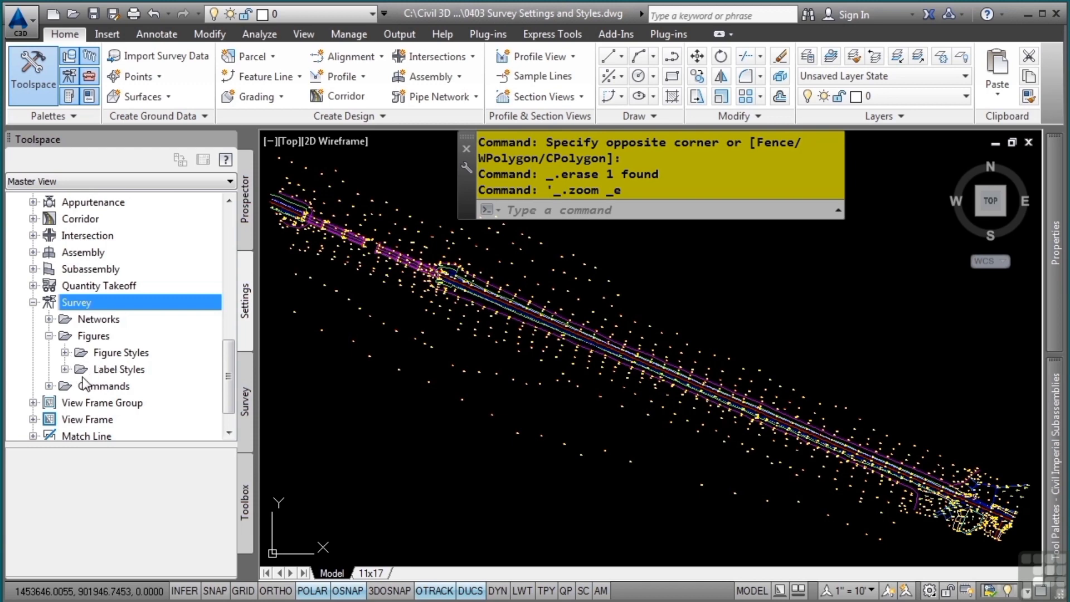
pyautogui.click(66, 352)
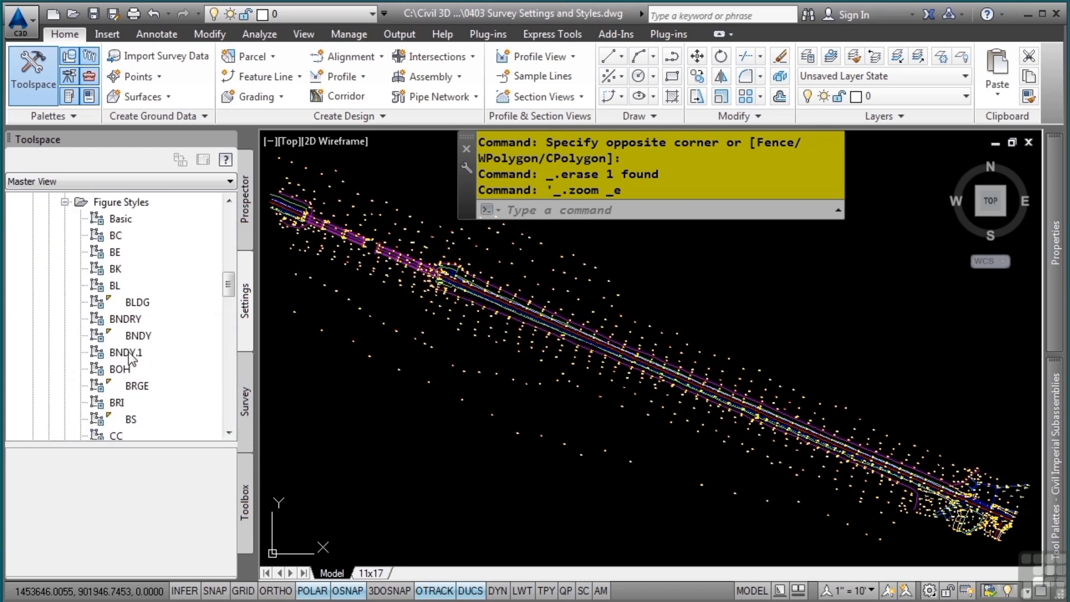
pyautogui.scroll(10, 538, 342)
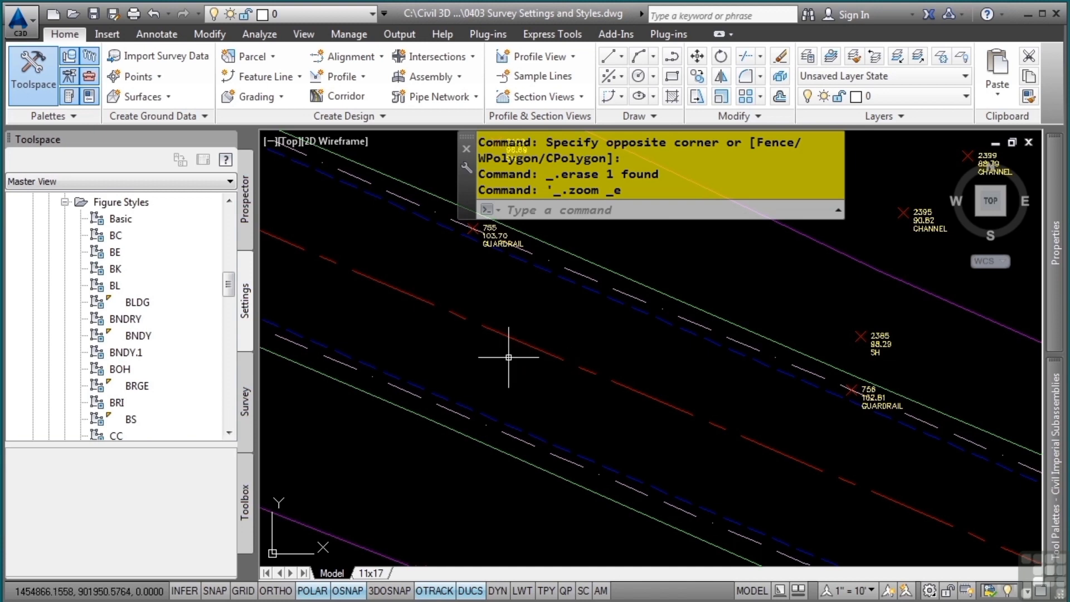
pyautogui.moveTo(482, 325)
# Find the CROWN figure style in the Survey figure styles and open it for editing
pyautogui.rightClick(114, 205)
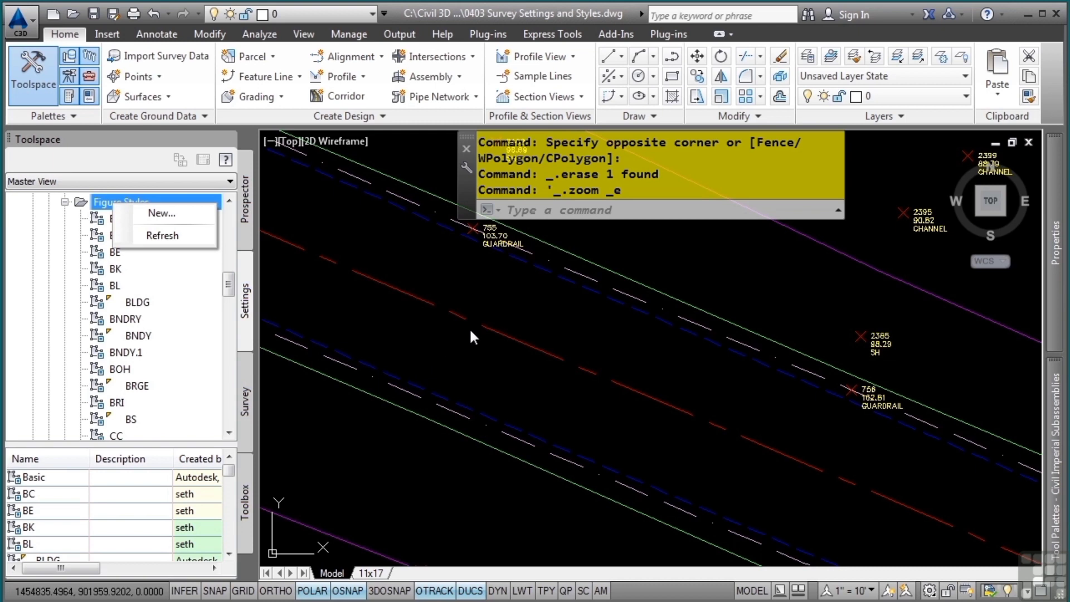
pyautogui.click(136, 353)
pyautogui.scroll(-2, 138, 353)
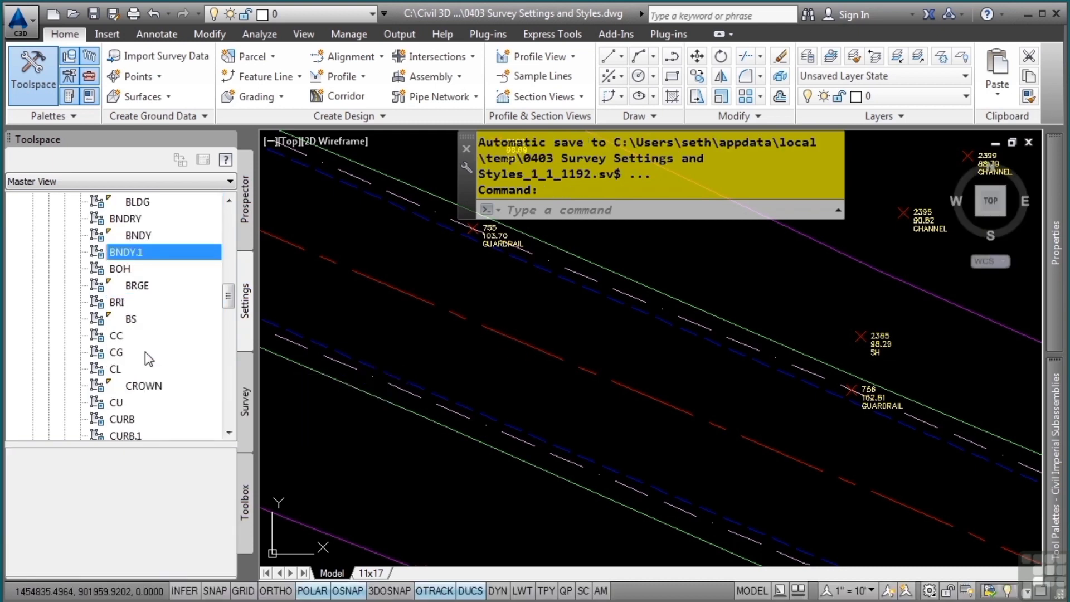
pyautogui.scroll(-2, 145, 352)
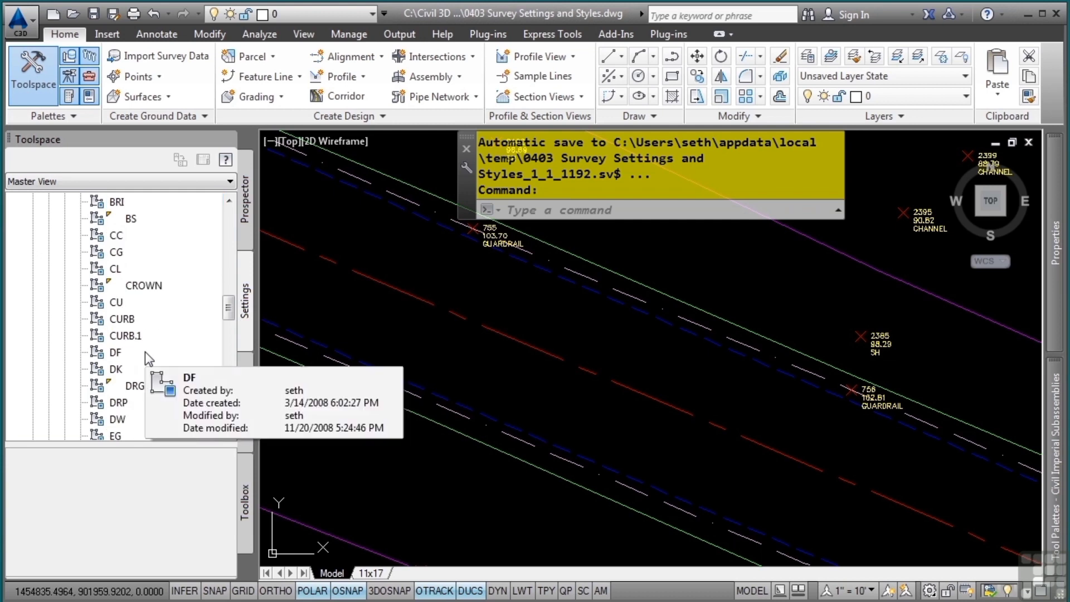
pyautogui.moveTo(145, 296)
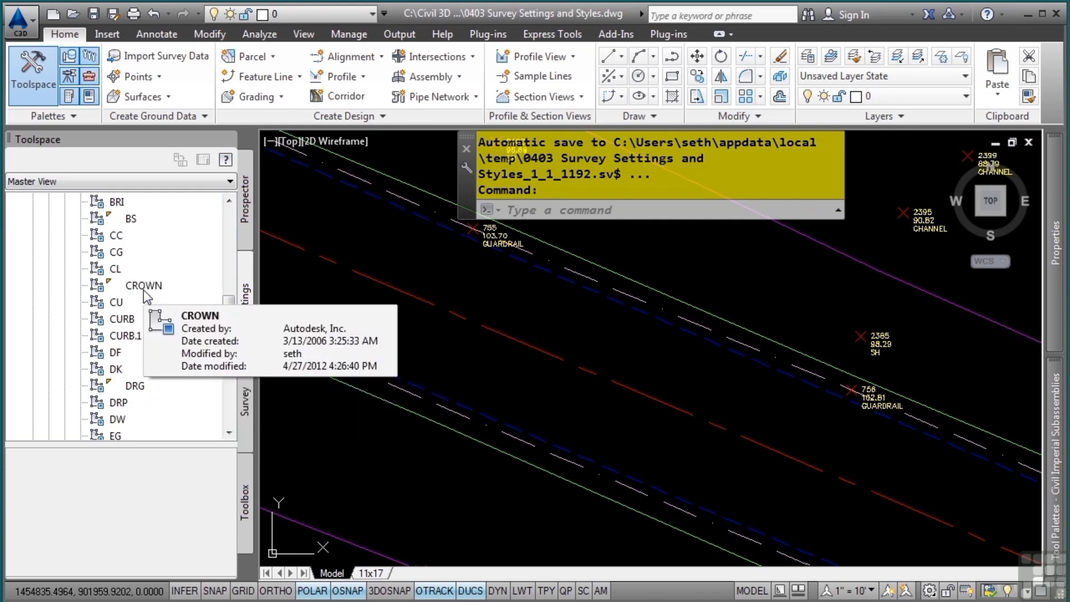
pyautogui.doubleClick(144, 290)
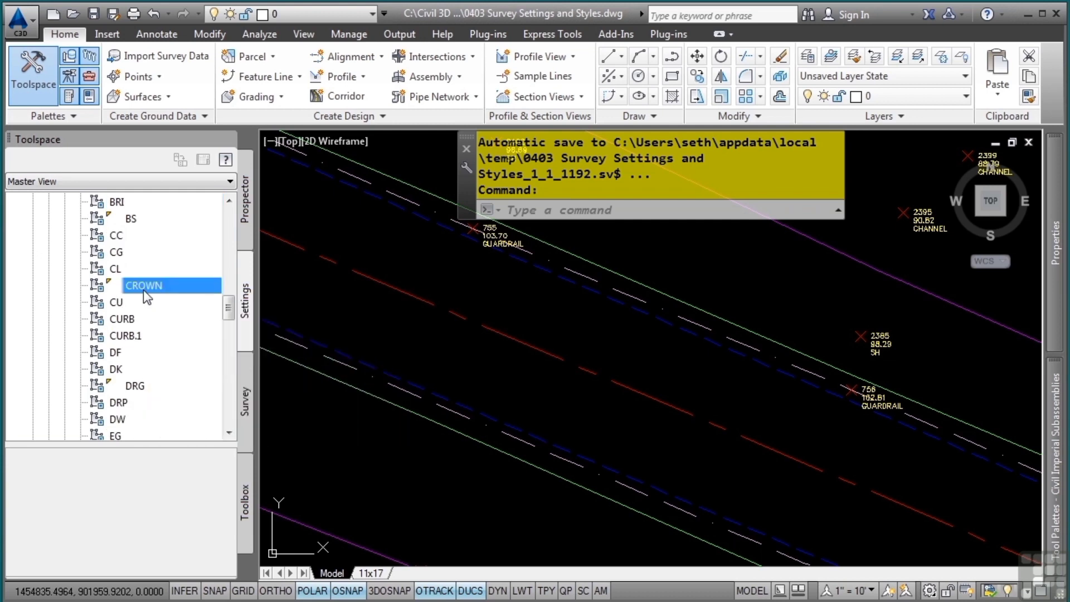
# Review the CROWN style's information, plan and model, 3D geometry, profile, section and display settings
pyautogui.click(298, 144)
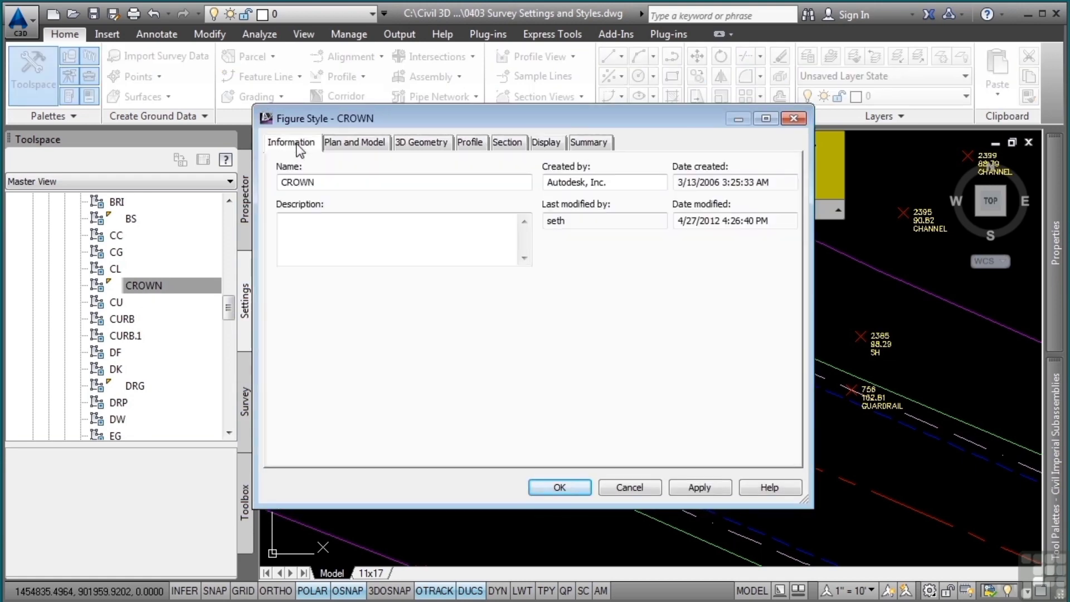
pyautogui.click(349, 146)
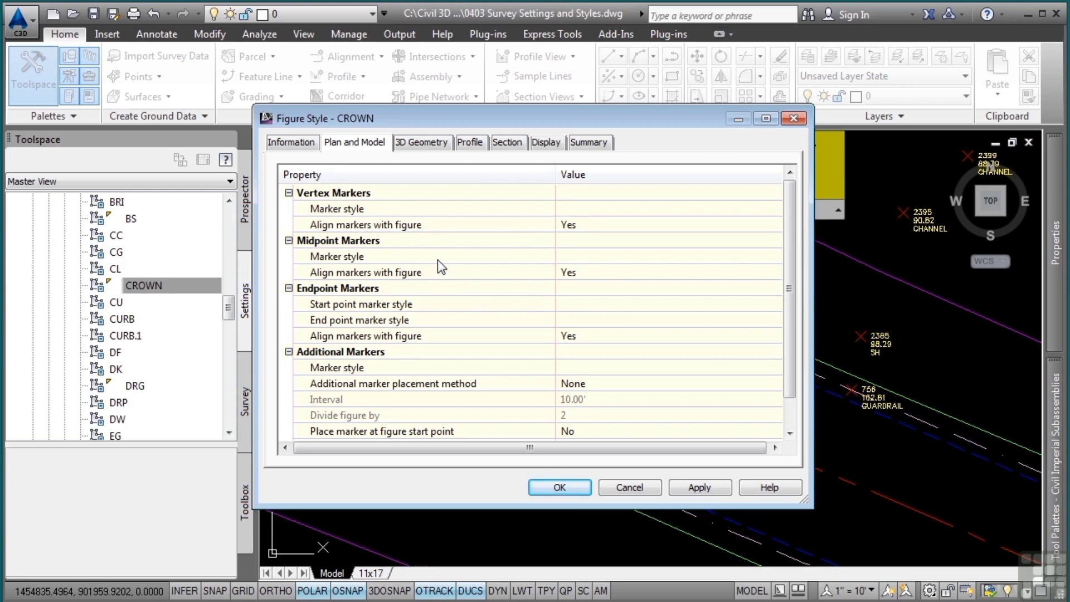
pyautogui.click(435, 147)
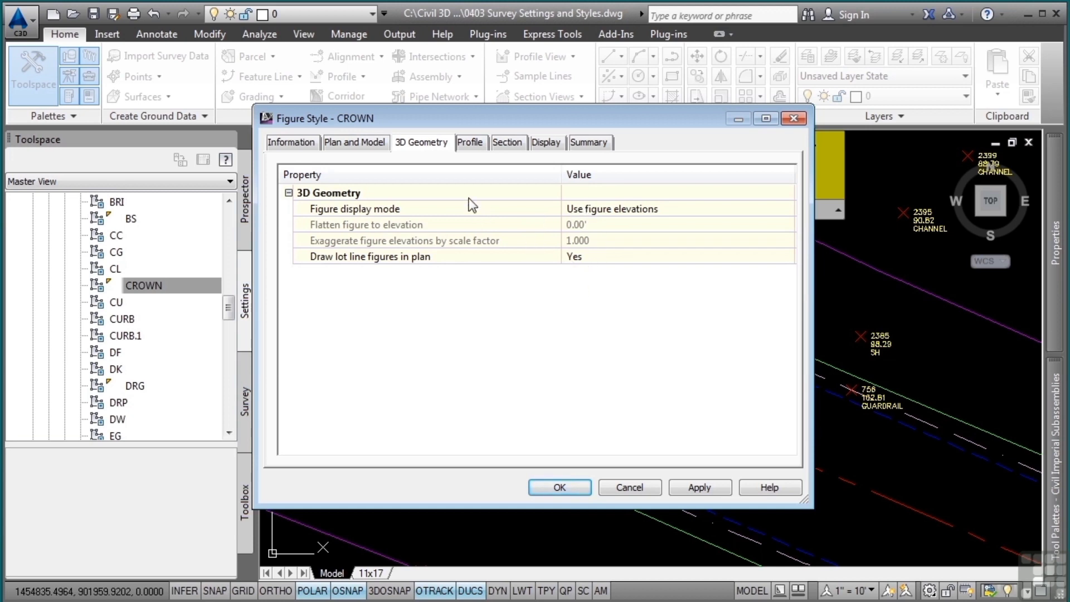
pyautogui.click(477, 147)
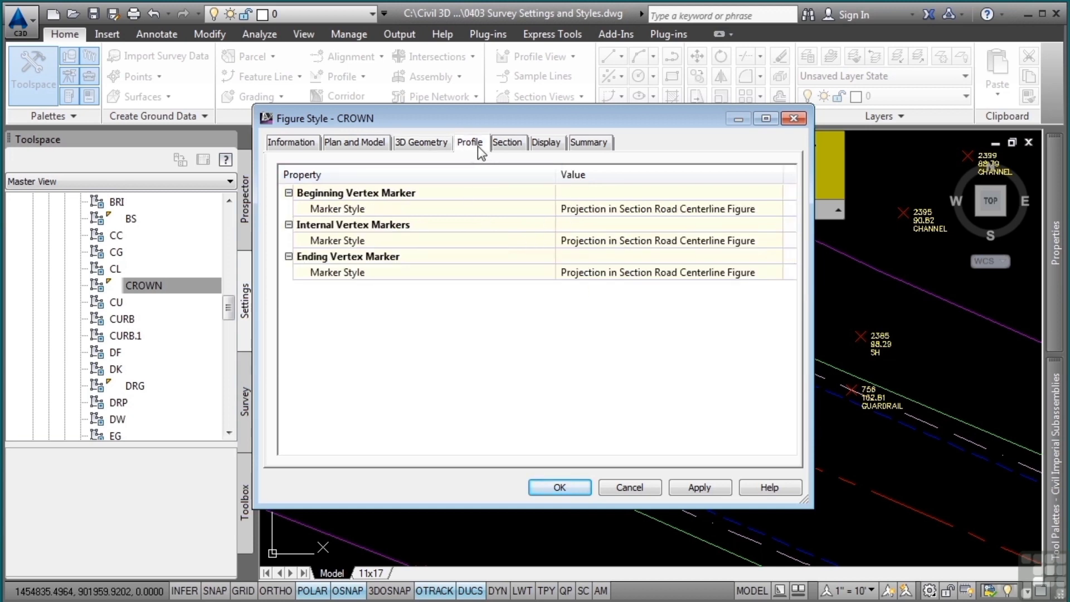
pyautogui.click(507, 146)
pyautogui.click(547, 146)
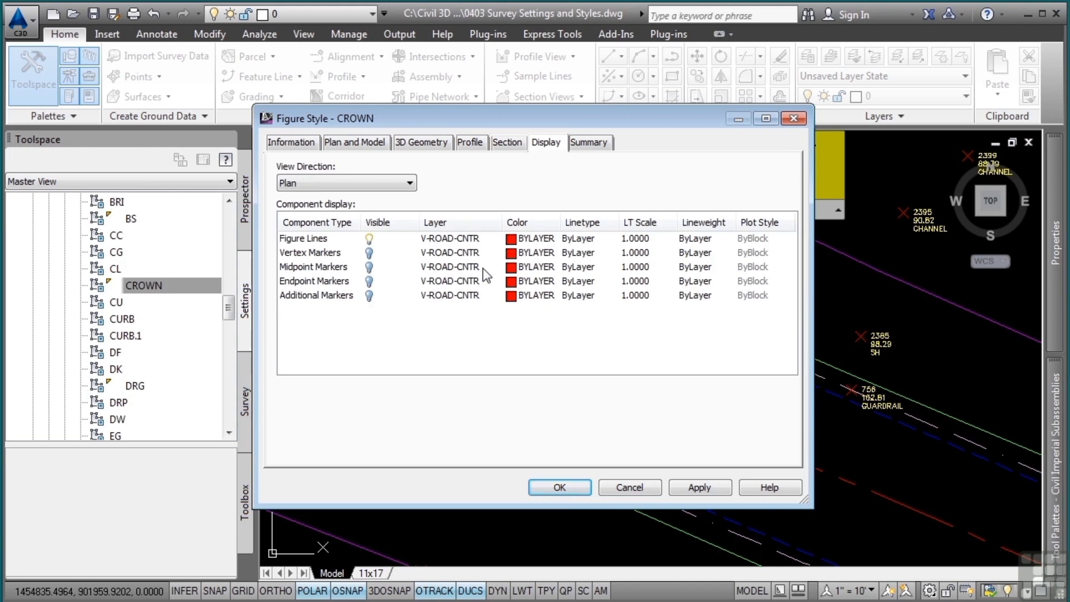
# Check the available view directions and the plan component layers of the CROWN style, and close the style
pyautogui.click(369, 186)
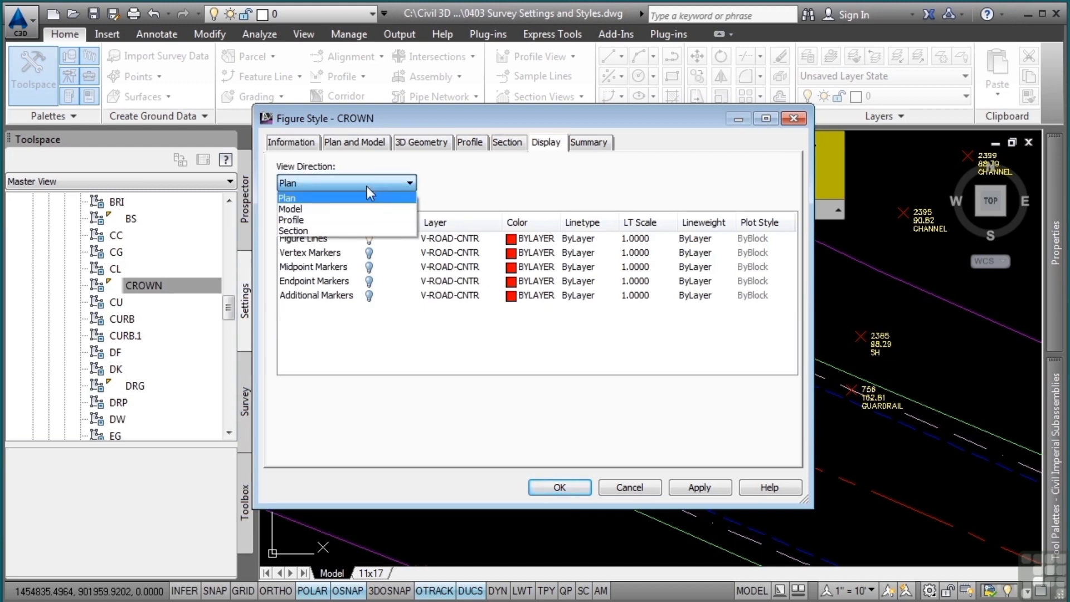
pyautogui.click(479, 191)
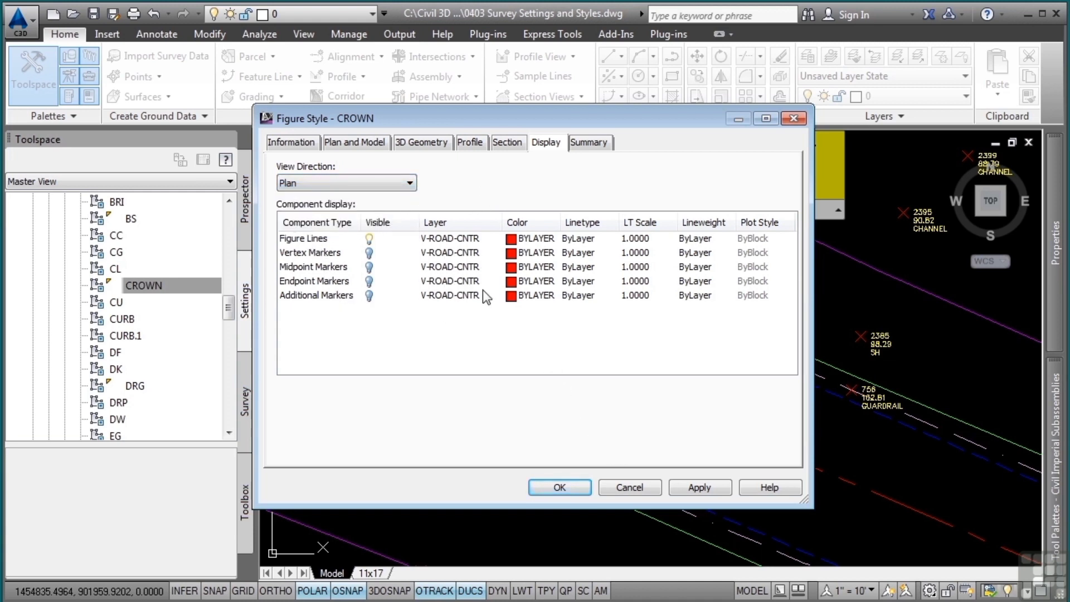
pyautogui.moveTo(587, 112); pyautogui.dragTo(342, 102)
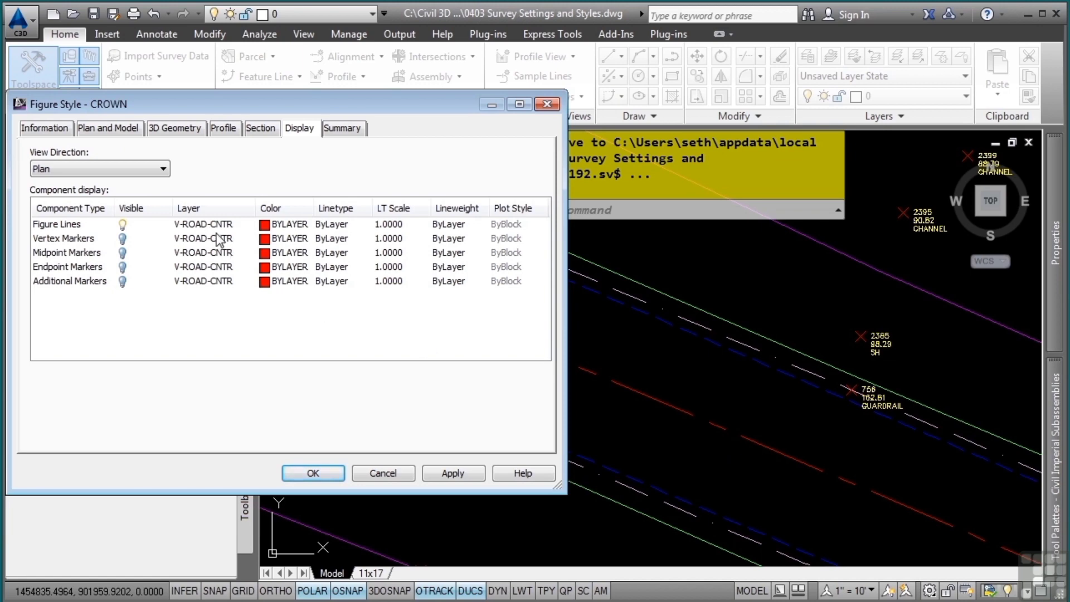
pyautogui.click(313, 472)
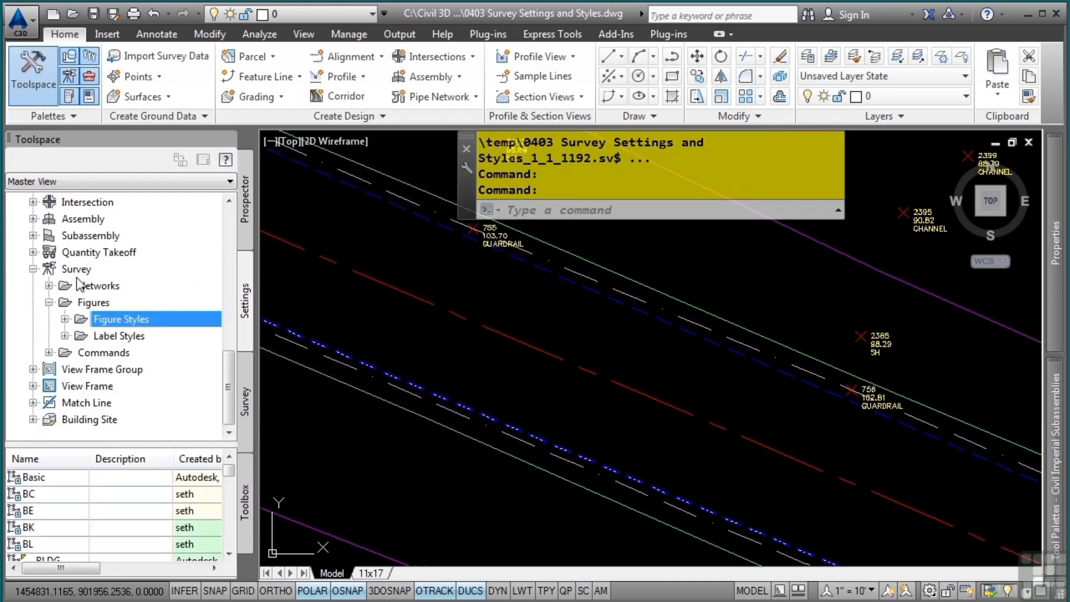
# List the line label styles available for survey figures
pyautogui.click(65, 335)
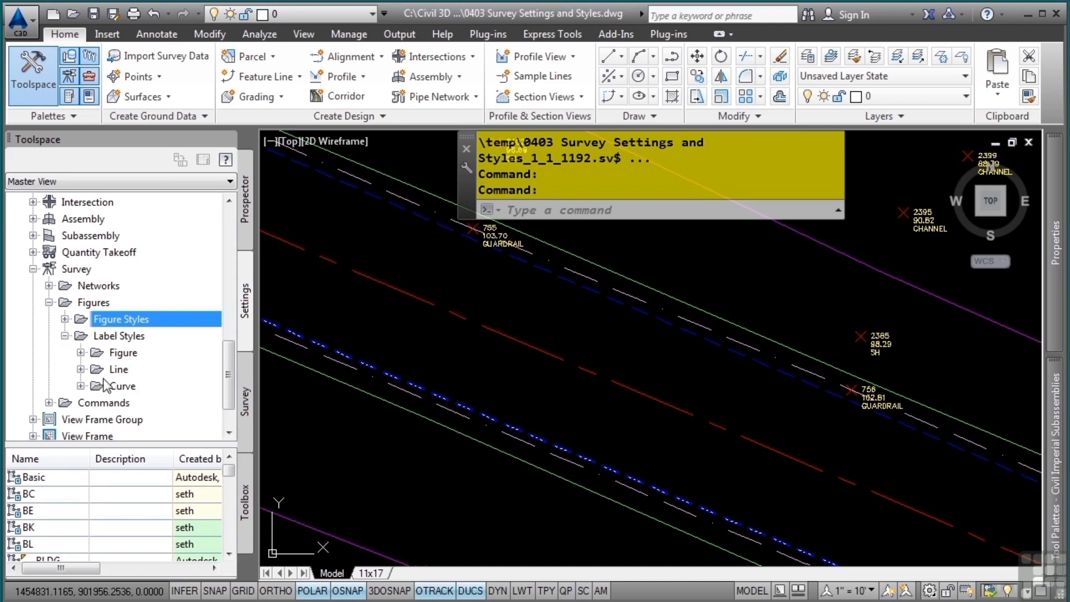
pyautogui.click(80, 369)
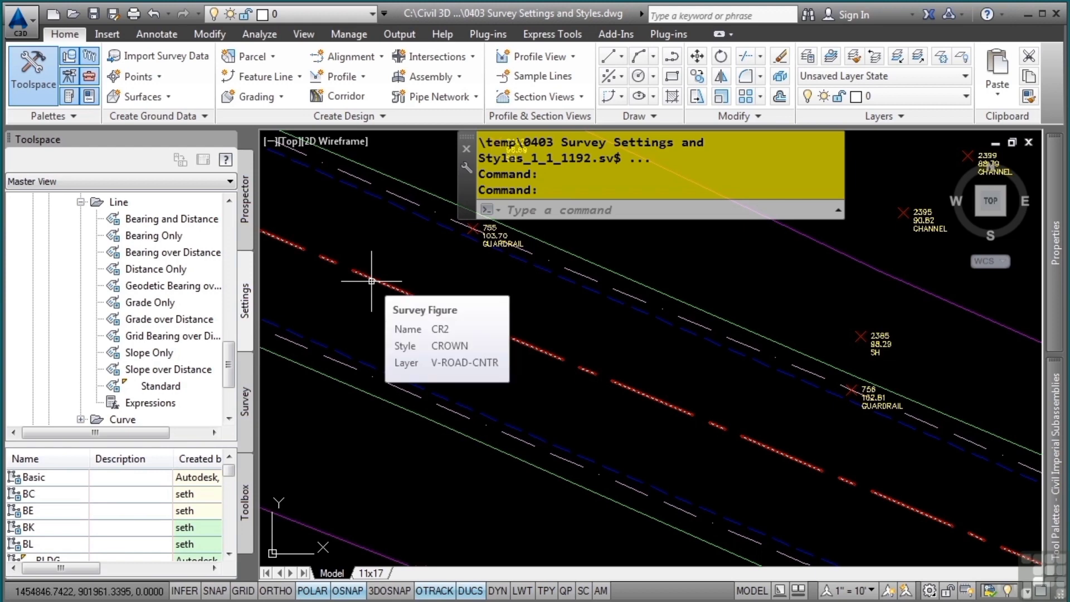
# Add a single-segment label to the BRGE8 bridge figure, on the segment between points 3061 and 3060
pyautogui.scroll(-2, 387, 287)
pyautogui.scroll(-5, 406, 298)
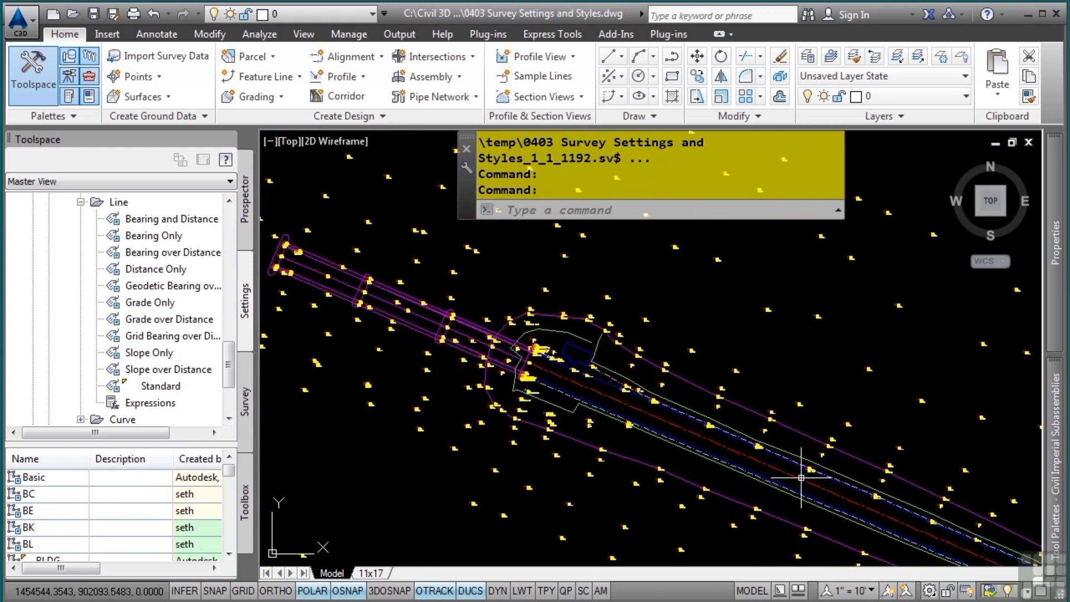
pyautogui.scroll(5, 668, 460)
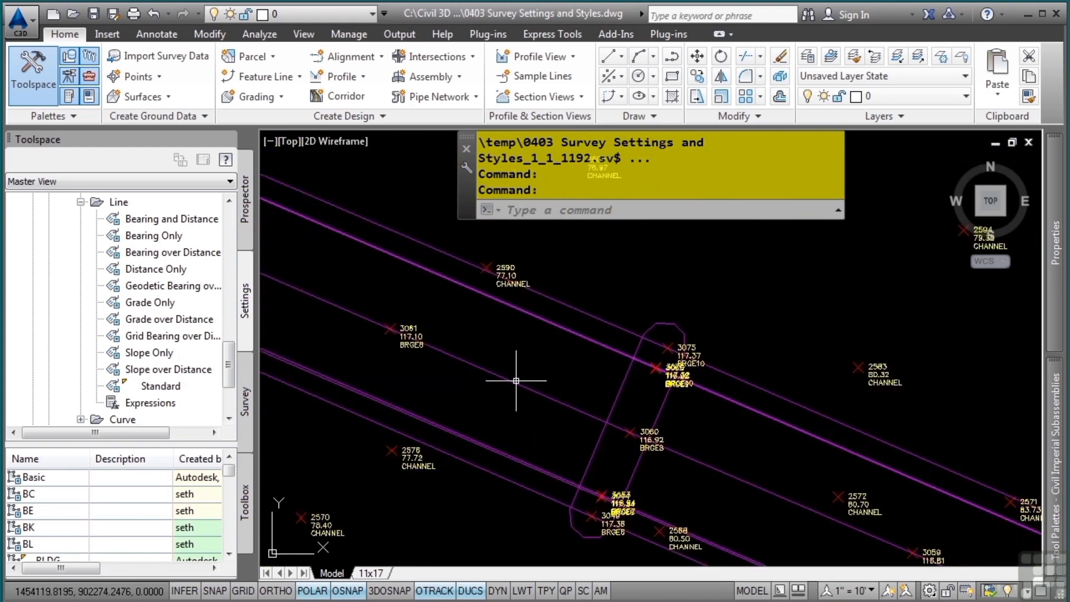
pyautogui.click(505, 380)
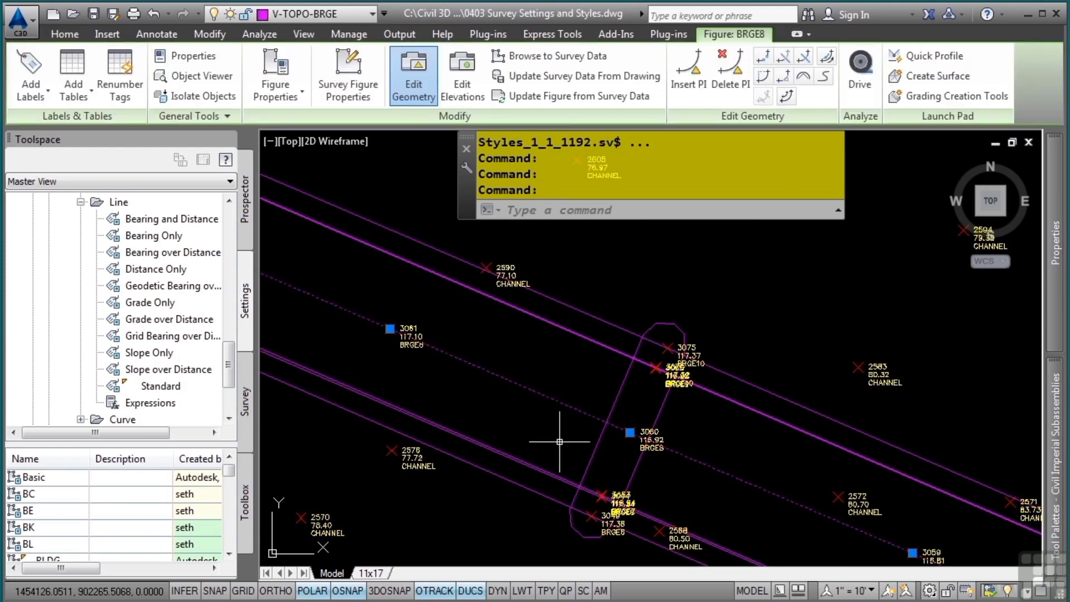
pyautogui.moveTo(482, 368)
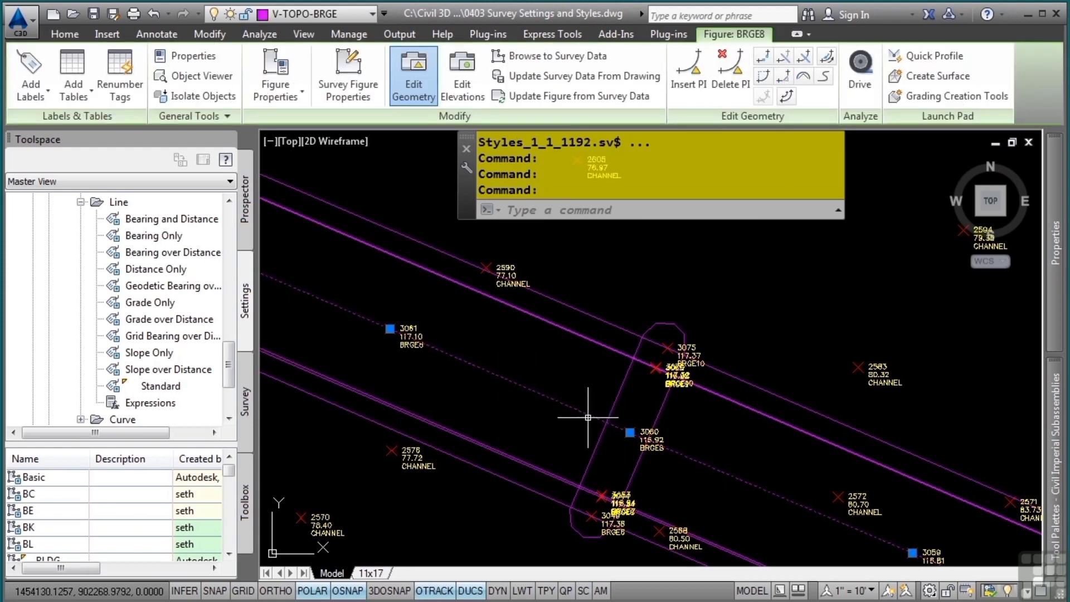
pyautogui.click(35, 99)
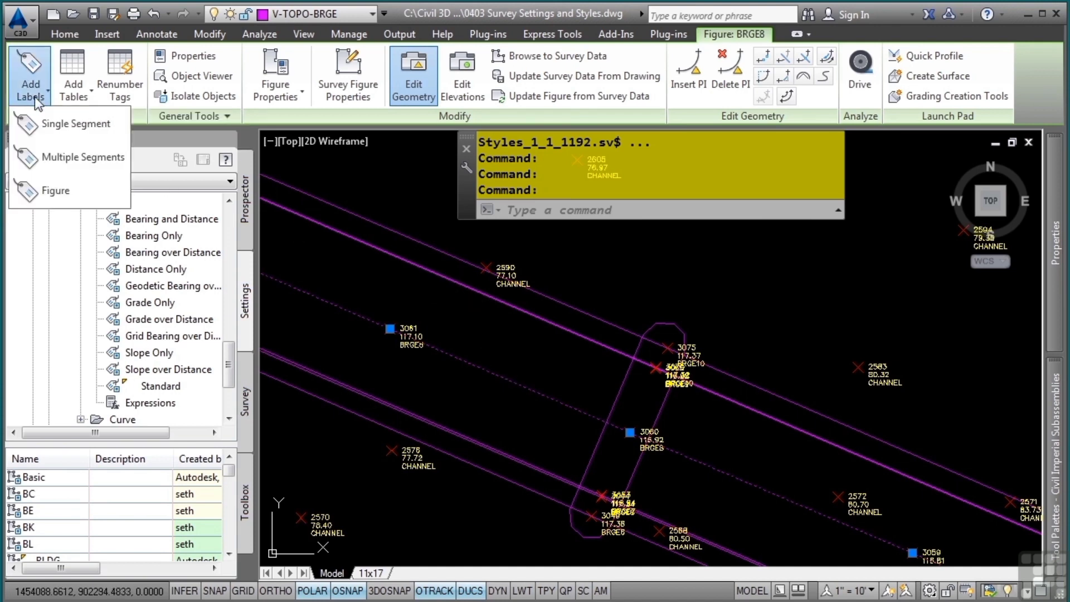
pyautogui.click(60, 137)
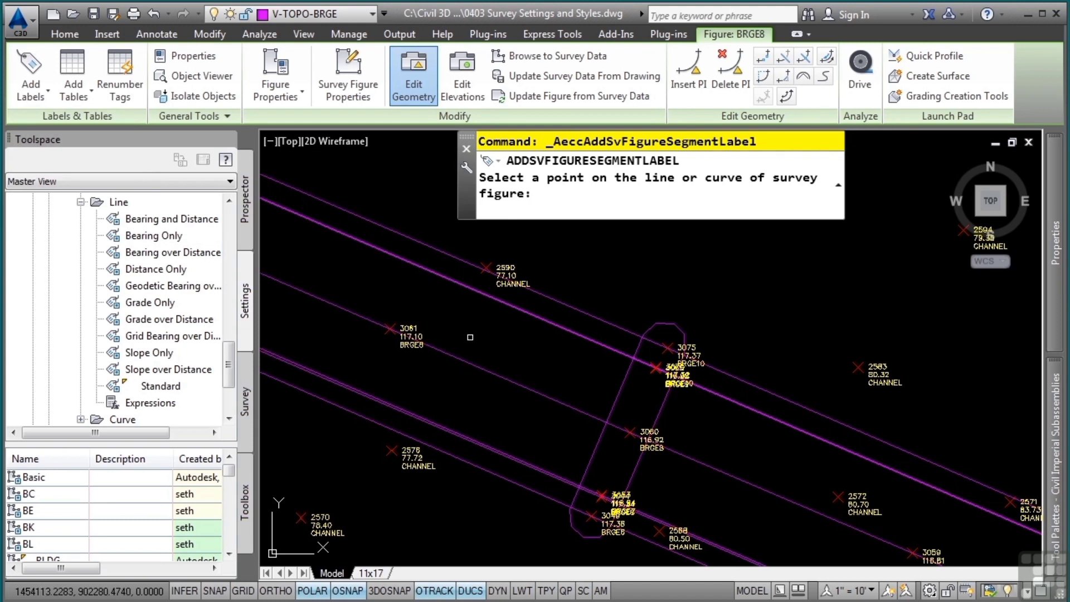
pyautogui.click(561, 391)
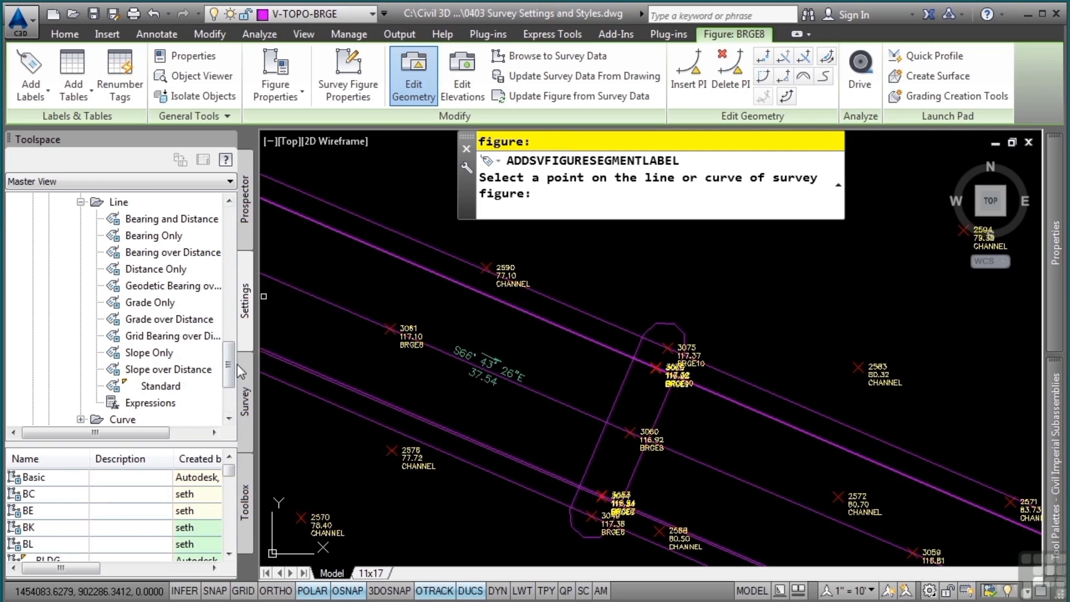
pyautogui.scroll(-5, 71, 339)
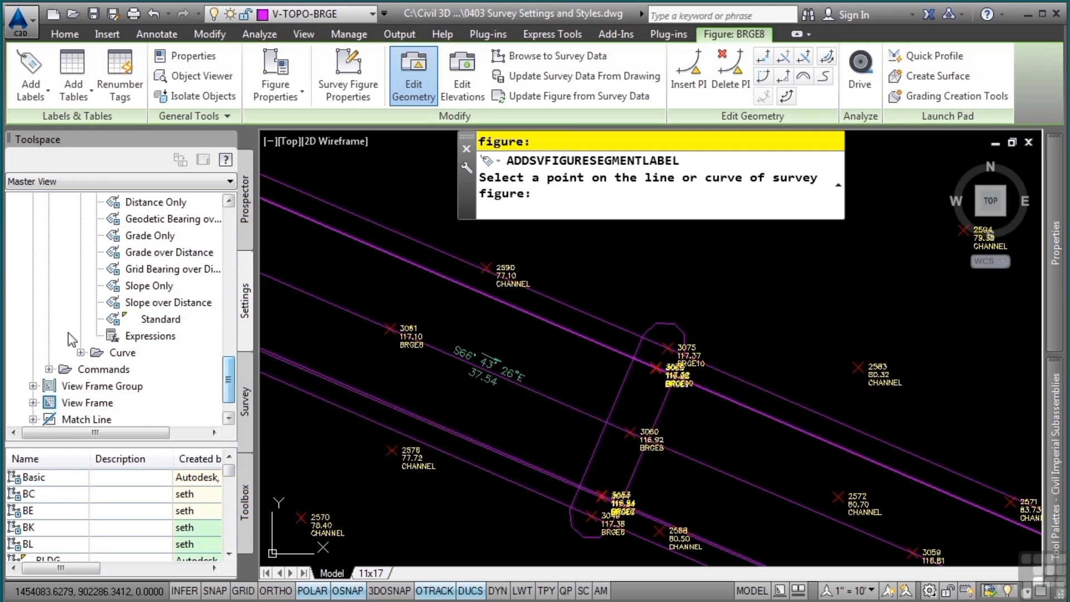
pyautogui.scroll(-1, 59, 385)
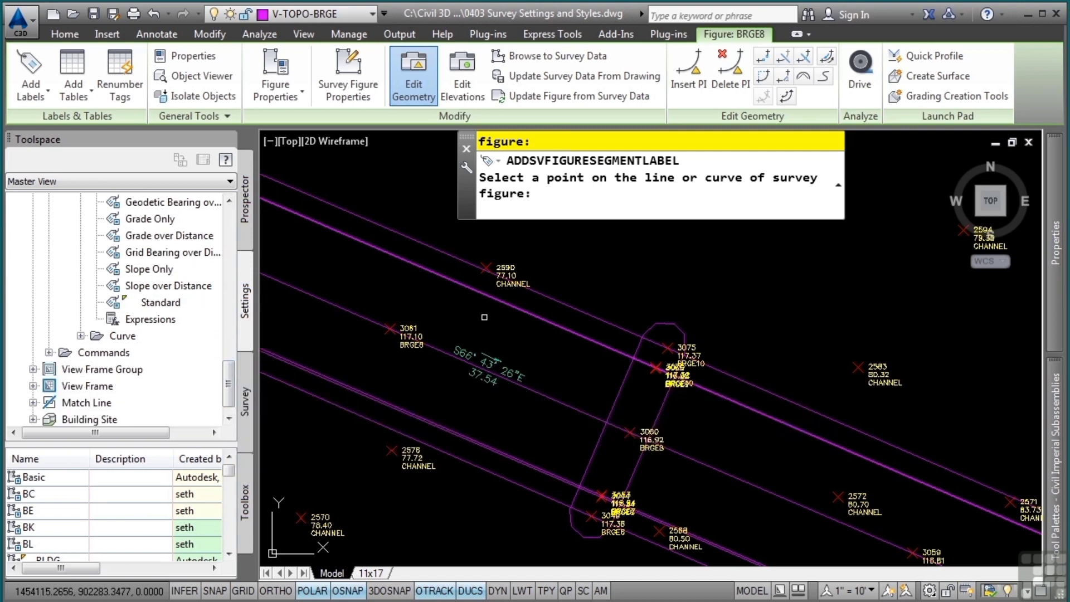
# End the labelling of survey figure segments
pyautogui.press('Escape')
pyautogui.press('Escape')
pyautogui.press('Escape')
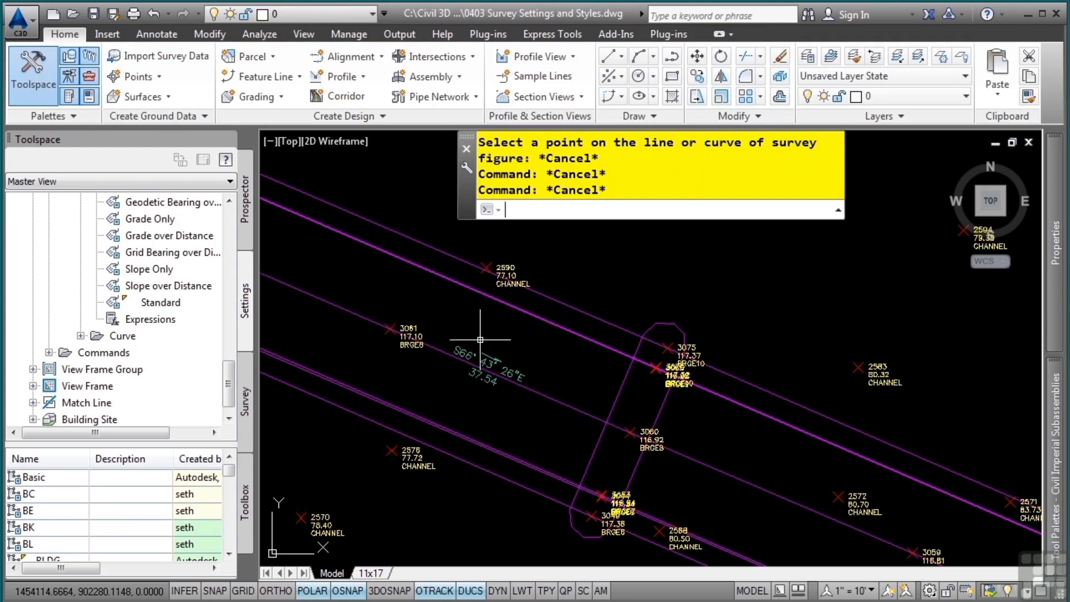
# Reverse the bearing direction of the BRGE8 segment label and flip its text across the line, and reset the label
pyautogui.click(498, 363)
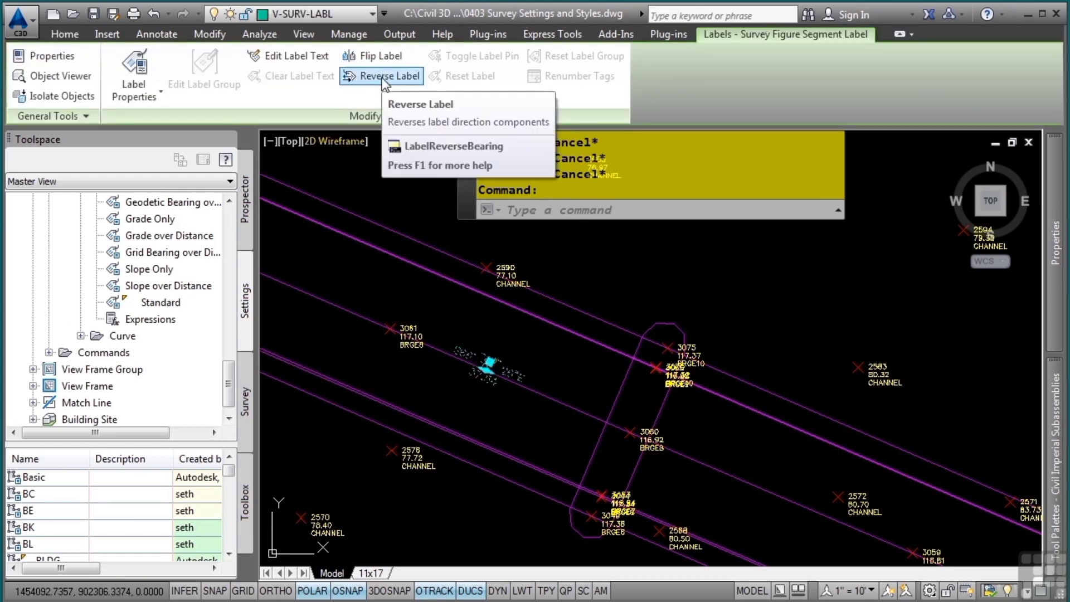
pyautogui.scroll(4, 415, 351)
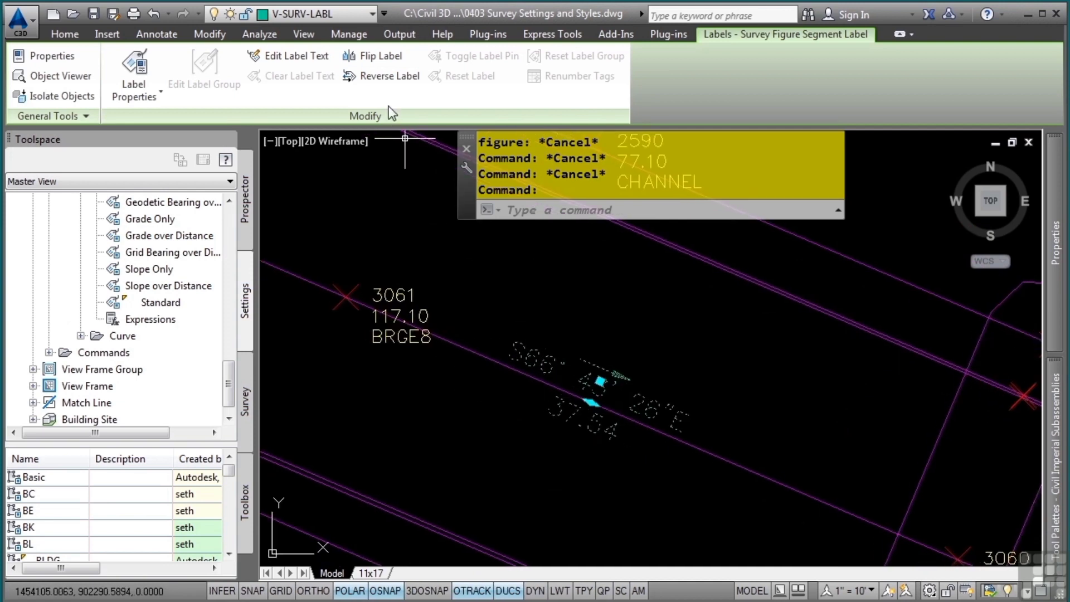
pyautogui.click(383, 77)
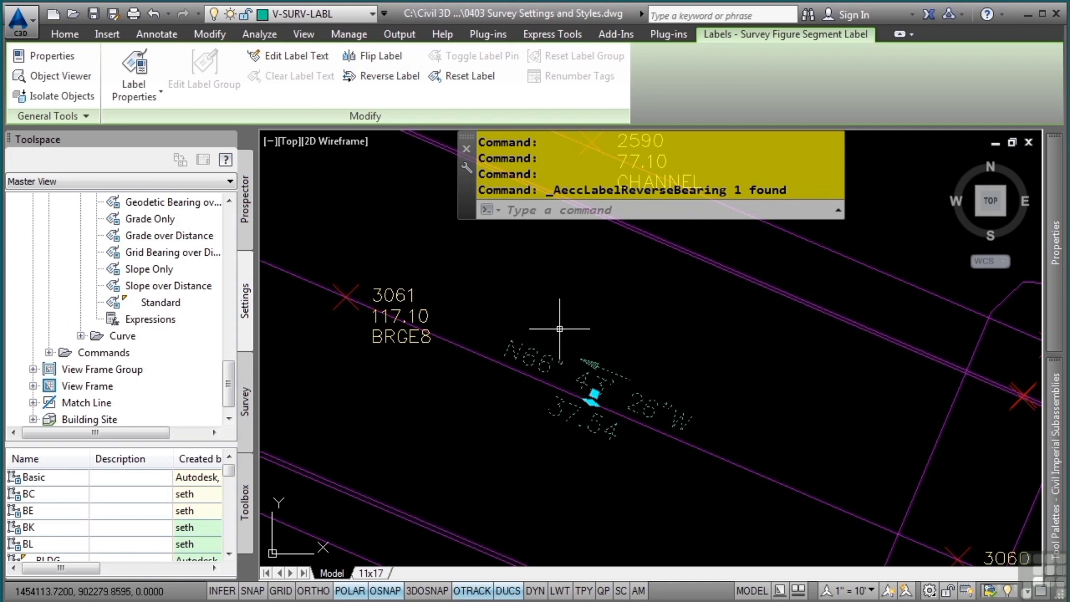
pyautogui.click(375, 56)
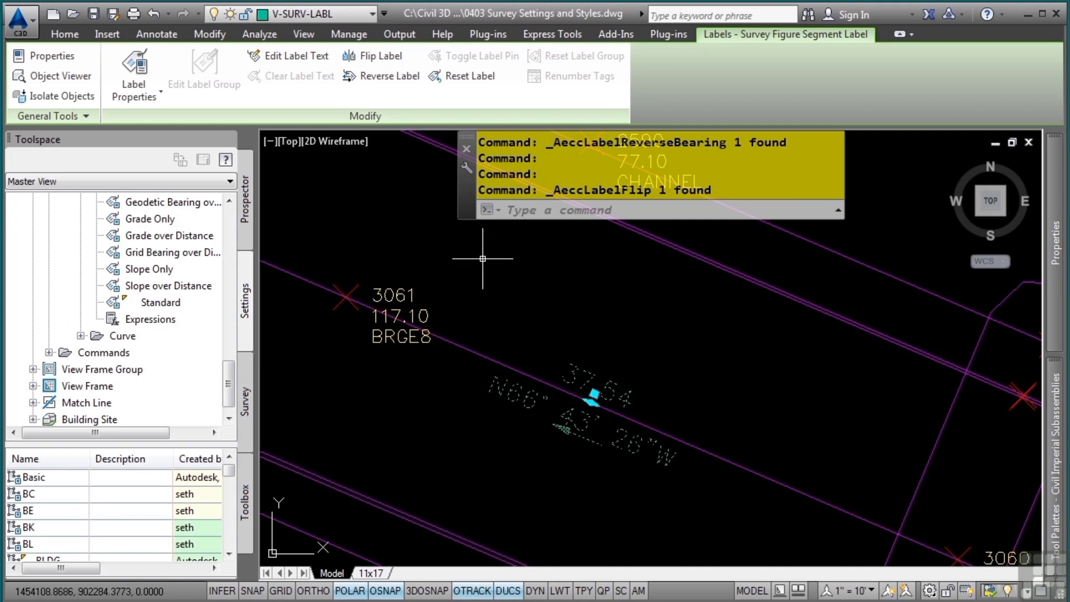
pyautogui.click(457, 77)
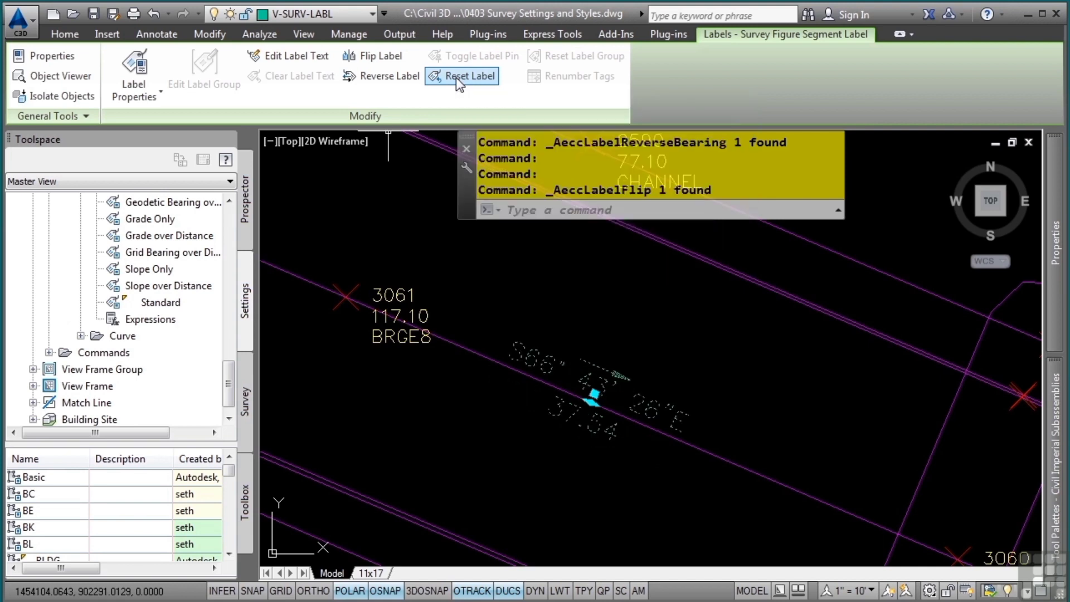
# Slide the BRGE8 segment label along its line closer to point 3060 and deselect it
pyautogui.click(594, 393)
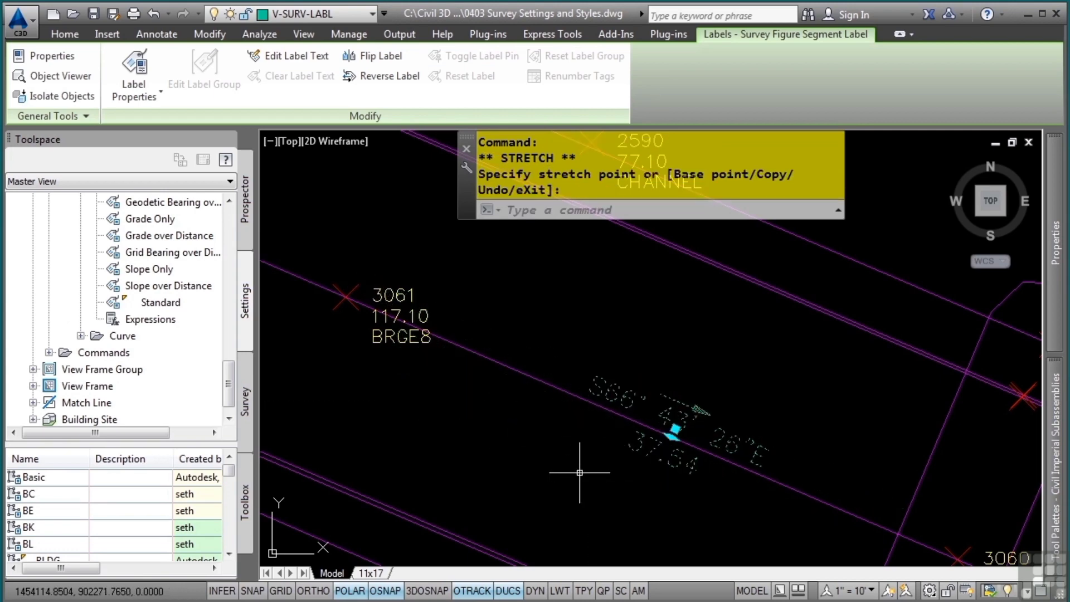
pyautogui.press('Escape')
pyautogui.press('Escape')
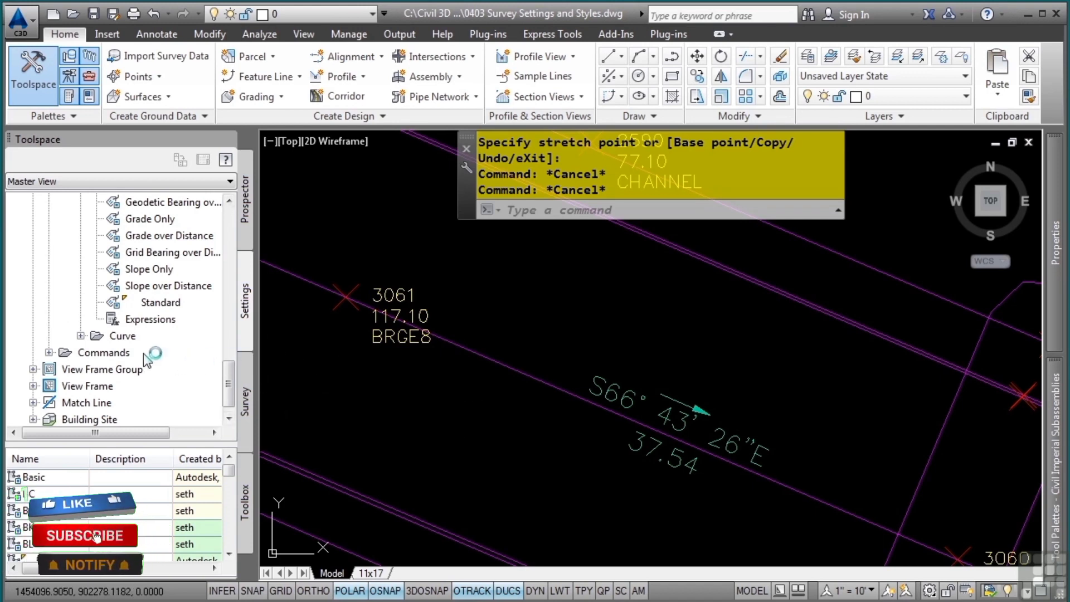
# Open the Basic survey network style and review its components, 3D geometry and display settings
pyautogui.scroll(6, 140, 346)
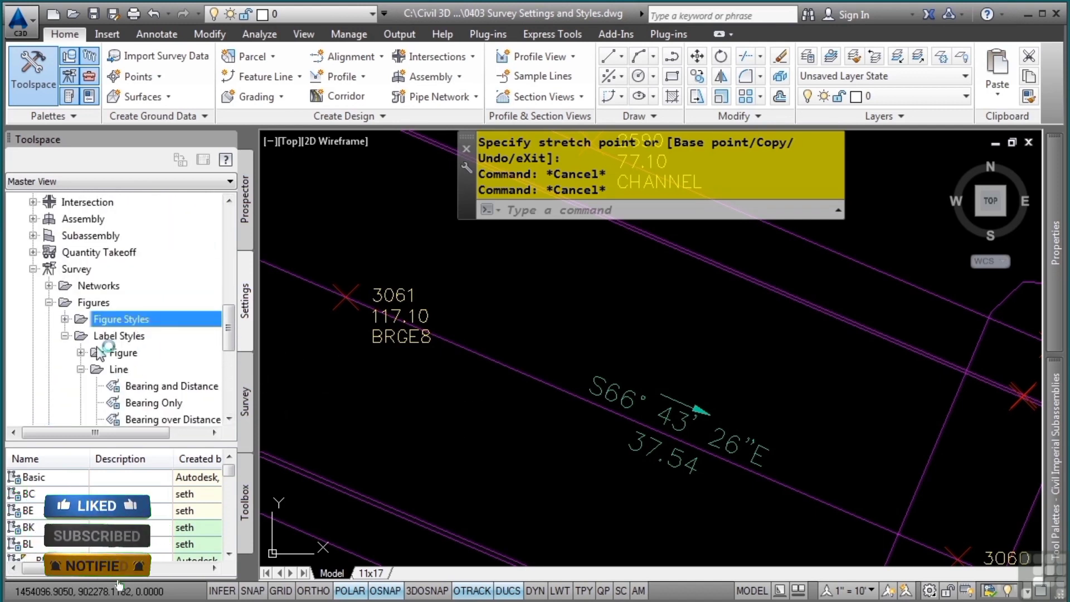
pyautogui.click(49, 308)
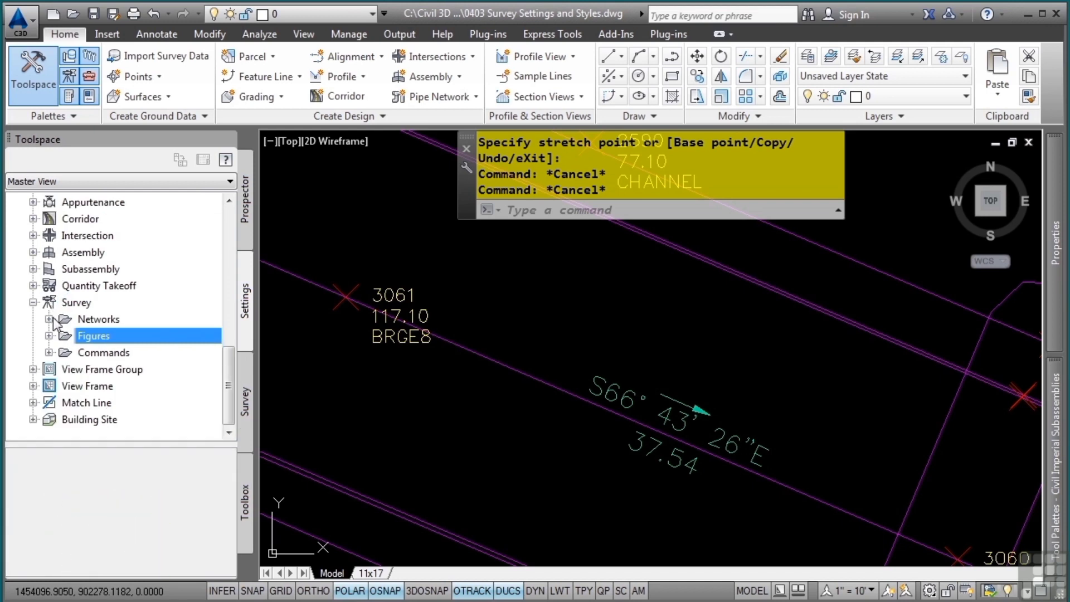
pyautogui.click(49, 319)
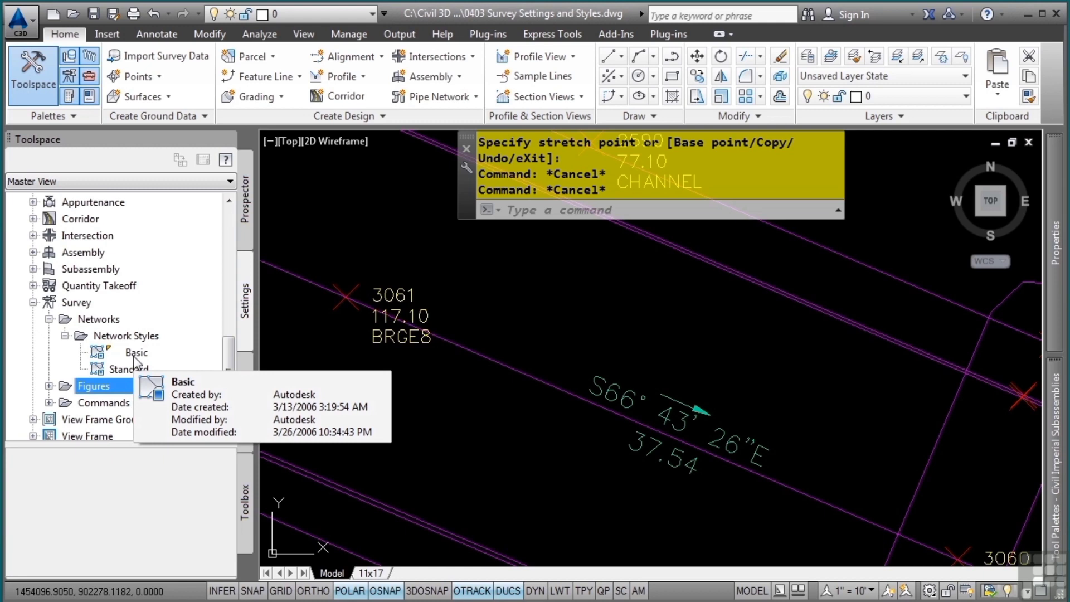
pyautogui.doubleClick(132, 354)
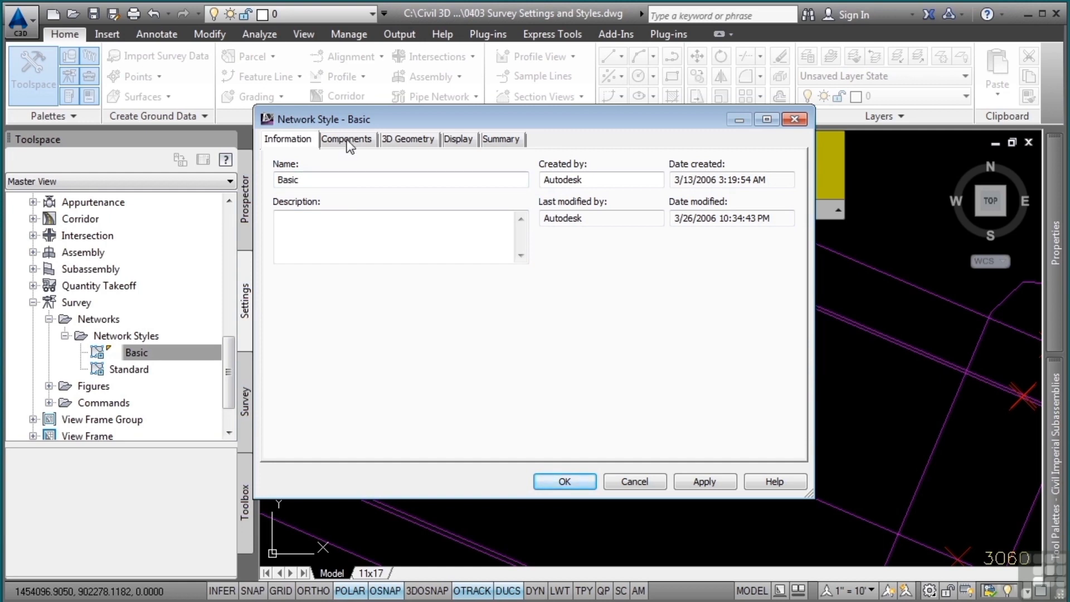
pyautogui.click(347, 140)
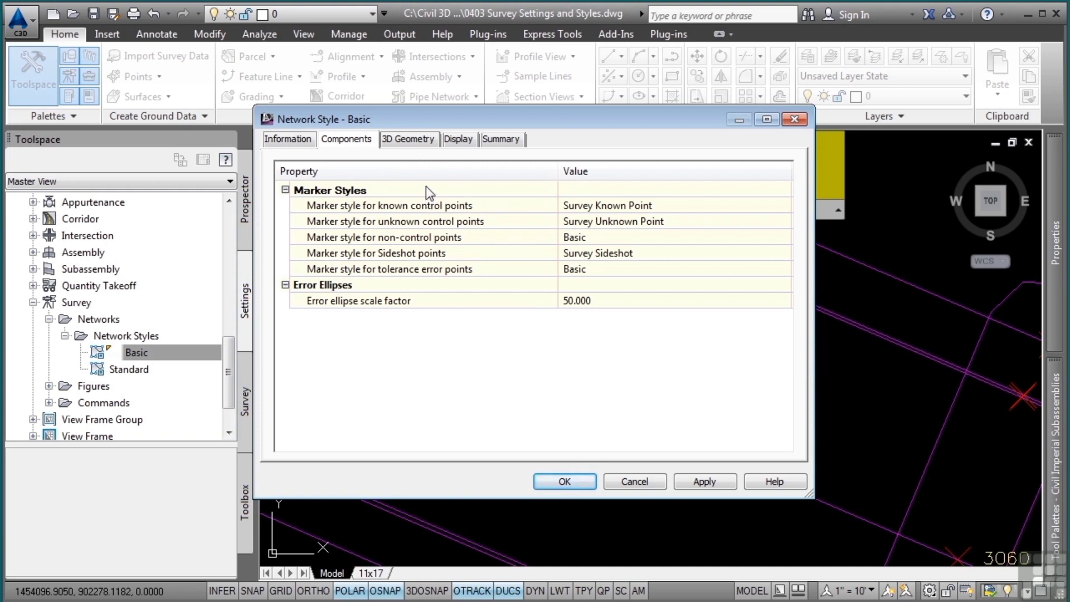
pyautogui.click(407, 139)
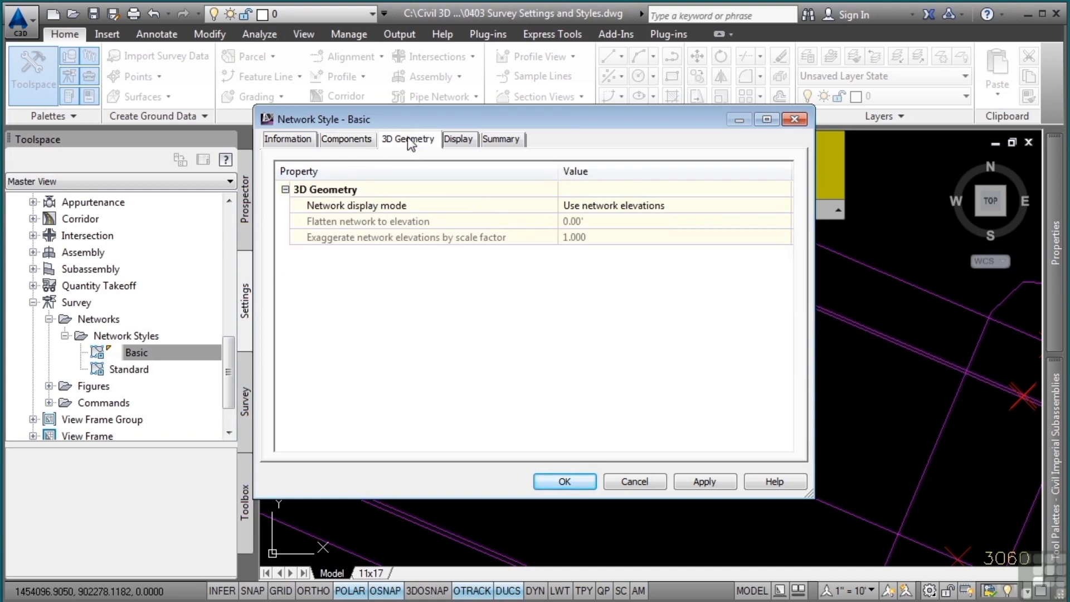
pyautogui.click(452, 140)
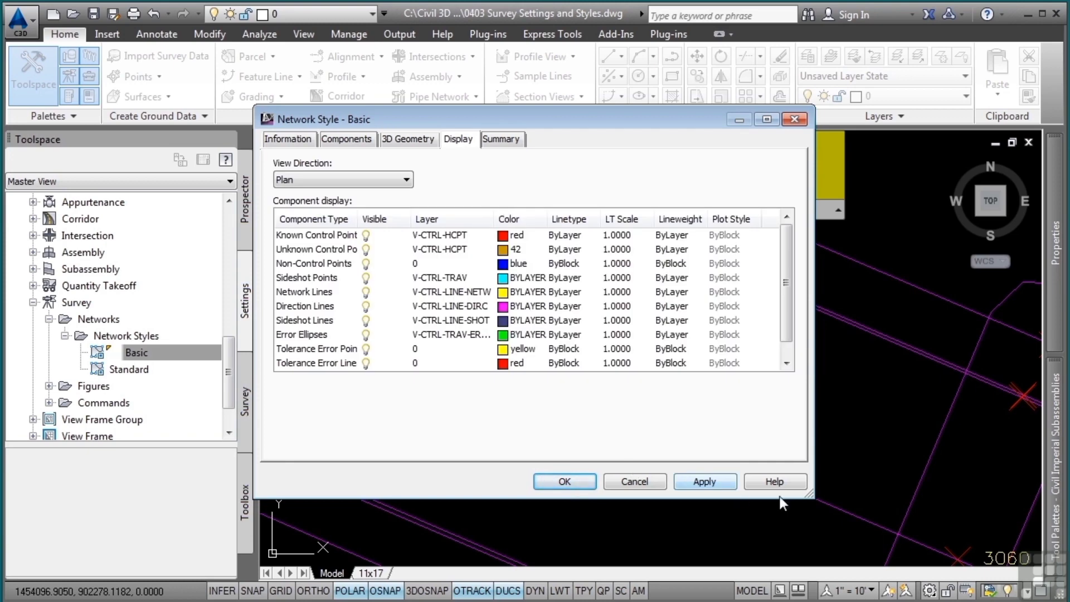
# Enlarge the Basic network style dialog and compare the component display for the Plan and Model view directions
pyautogui.moveTo(808, 493); pyautogui.dragTo(818, 533)
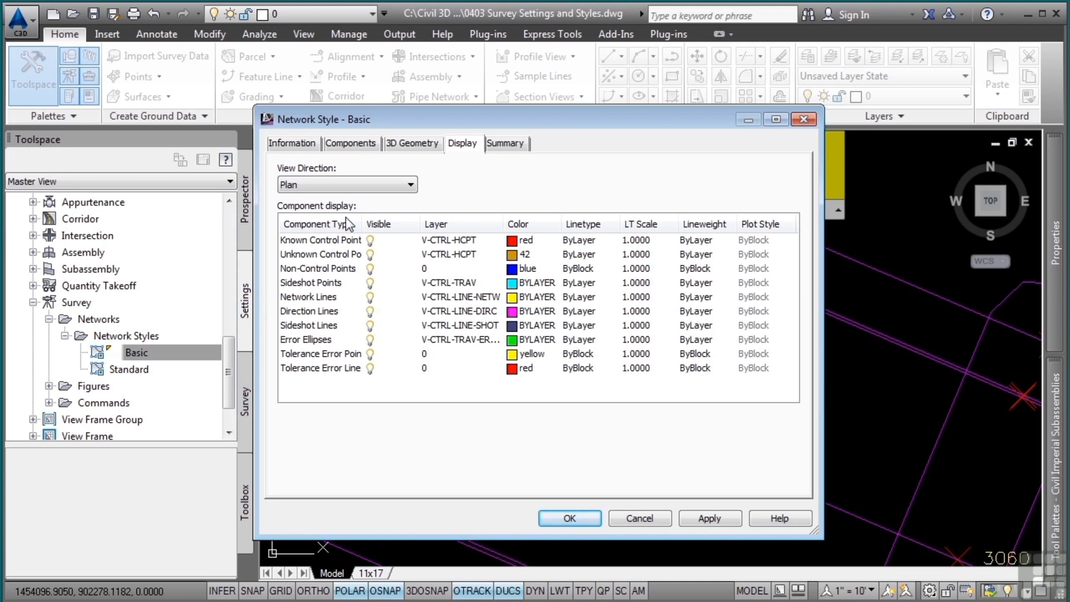
pyautogui.click(376, 186)
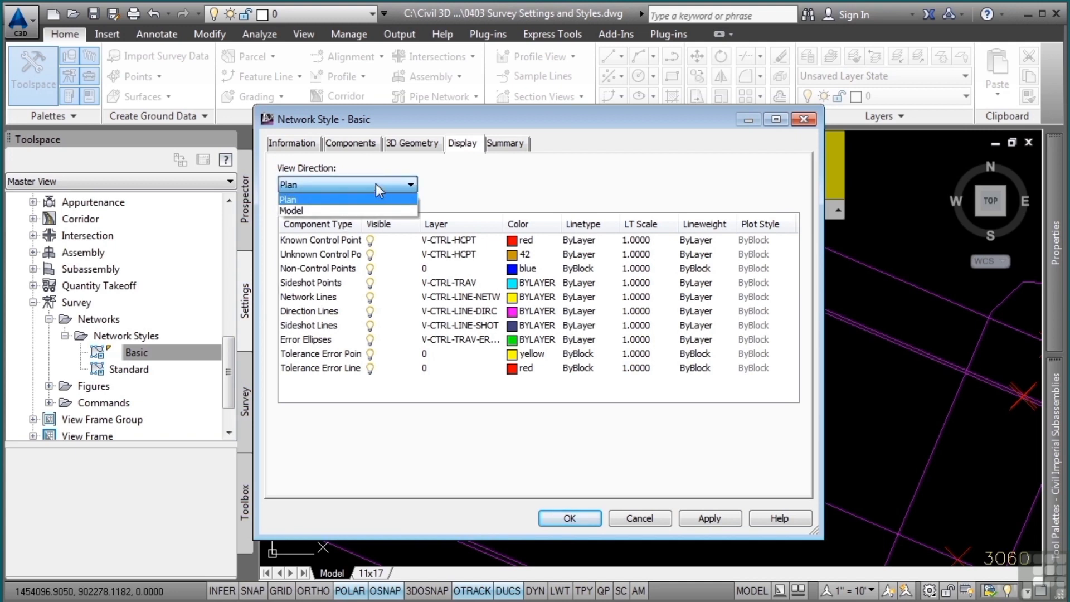
pyautogui.click(473, 205)
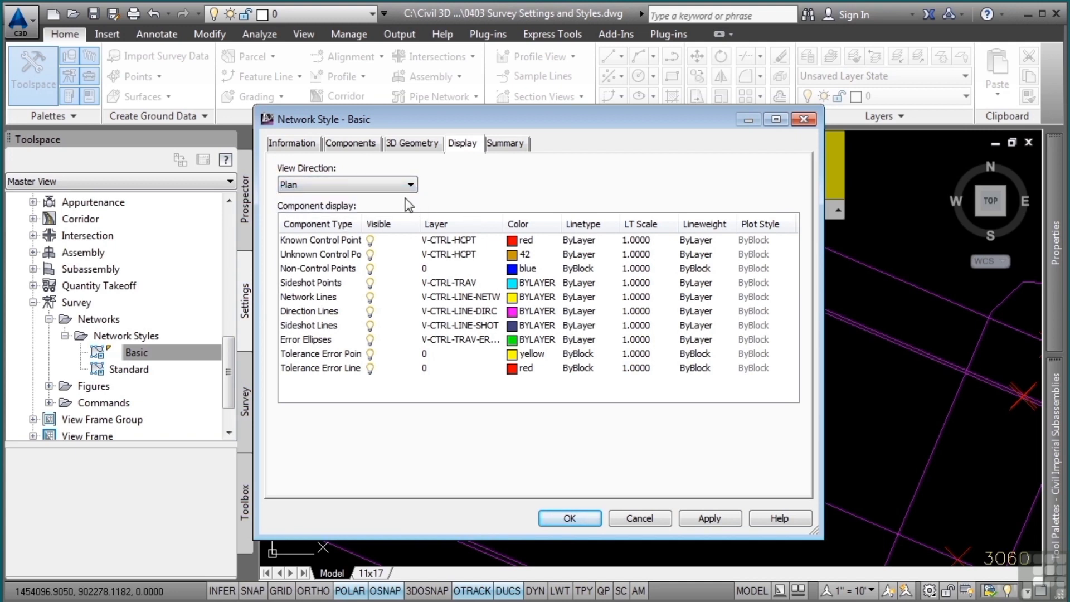
pyautogui.click(375, 186)
pyautogui.click(362, 207)
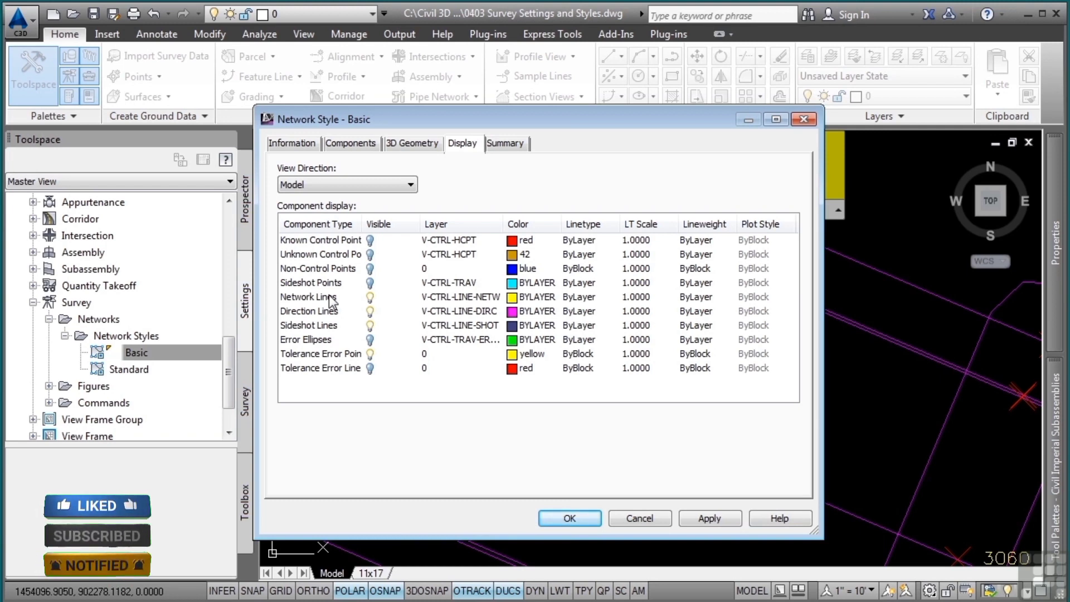
pyautogui.click(345, 185)
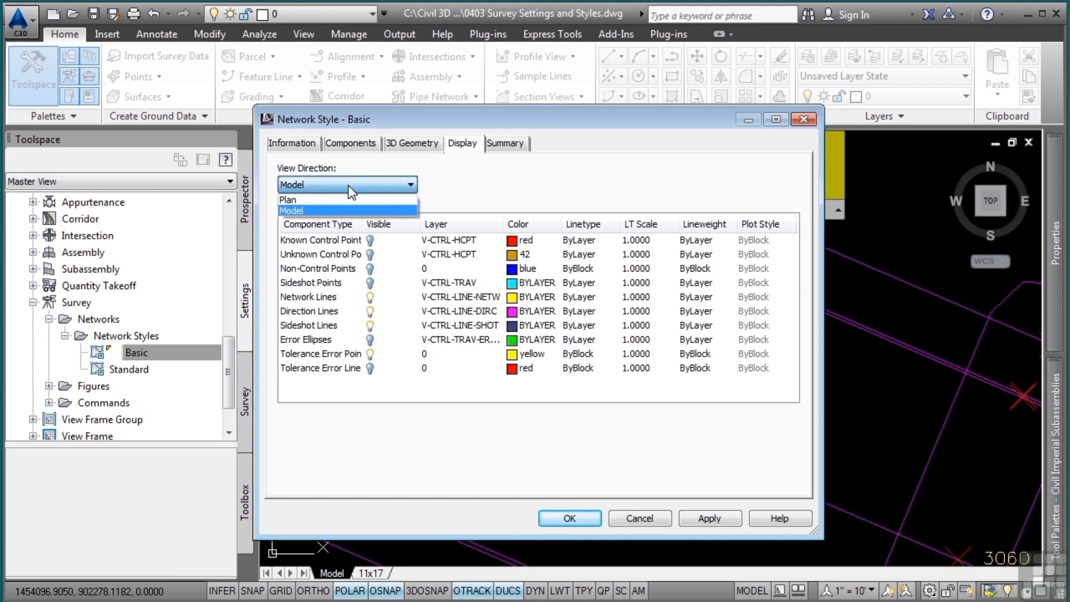